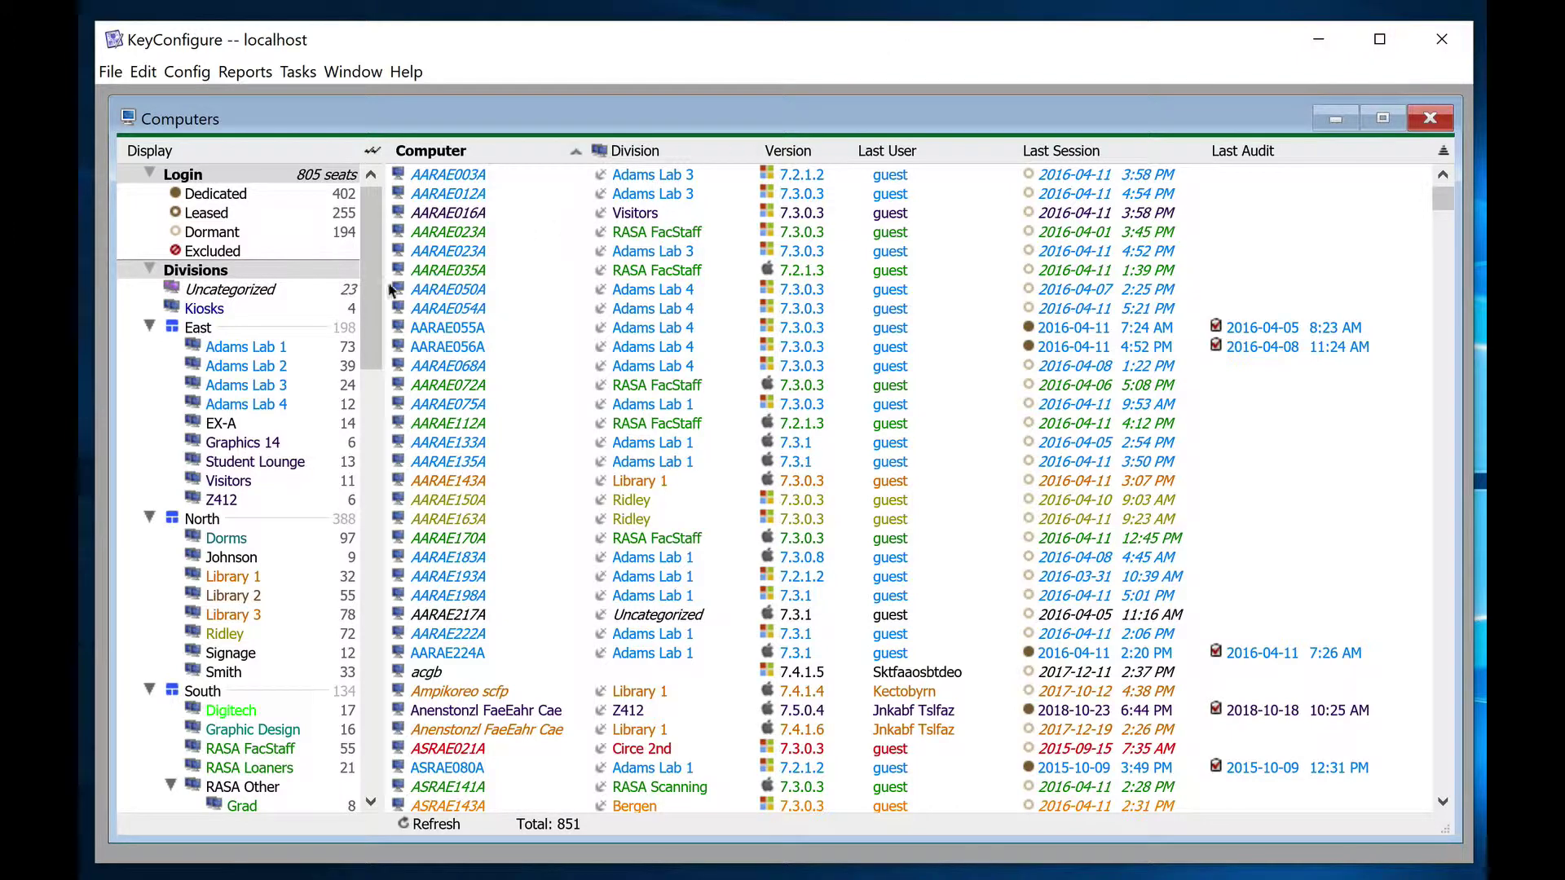
Create a new computer division from the Divisions tree and name it Library.Room 1.
right_click(295, 301)
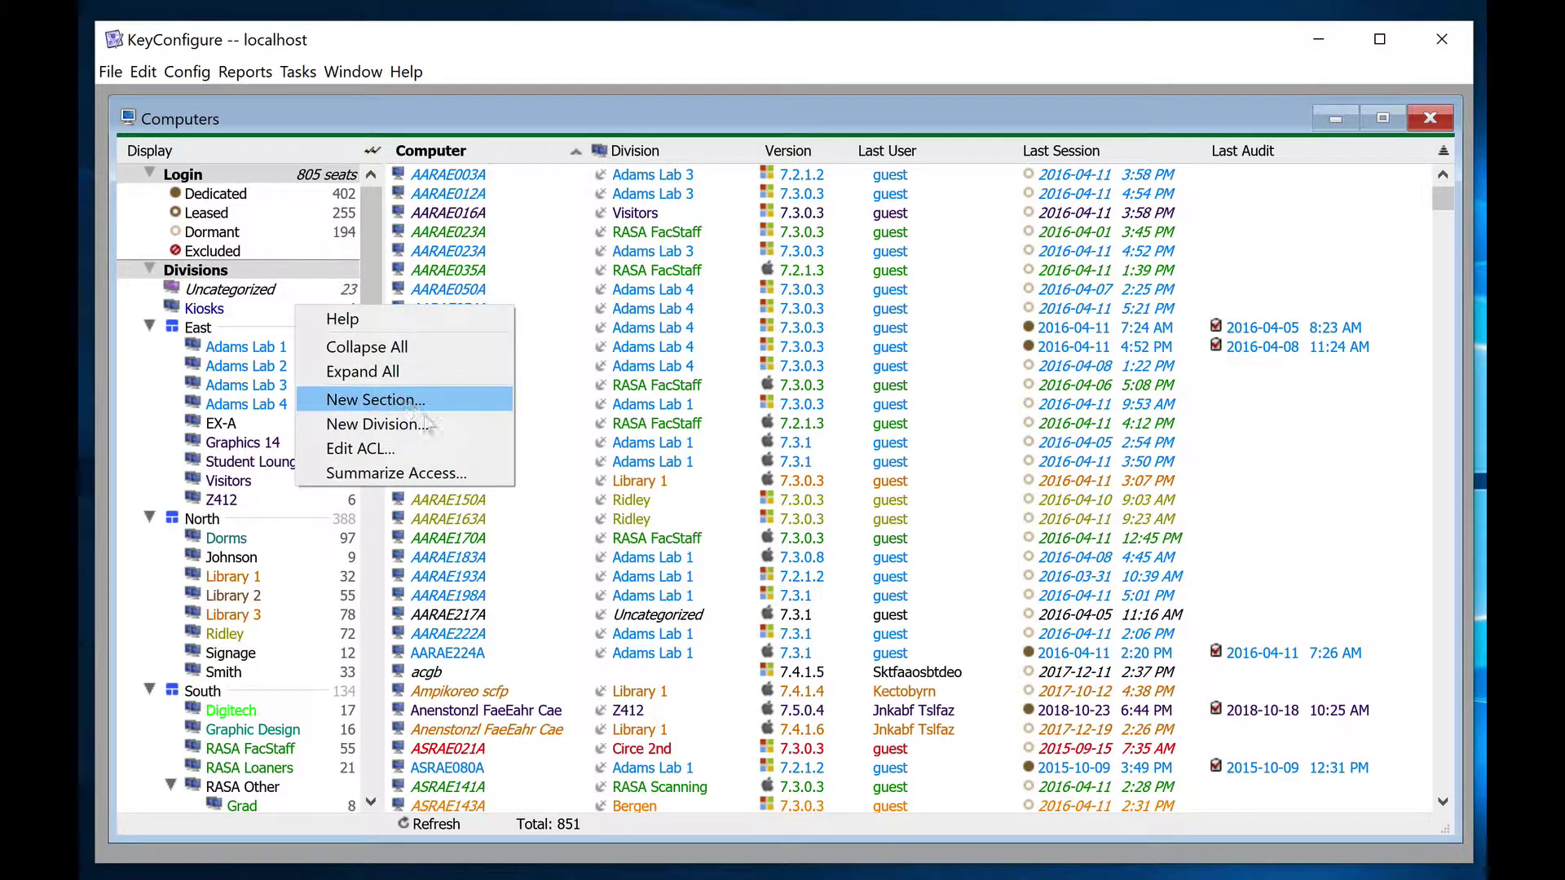
left_click(439, 424)
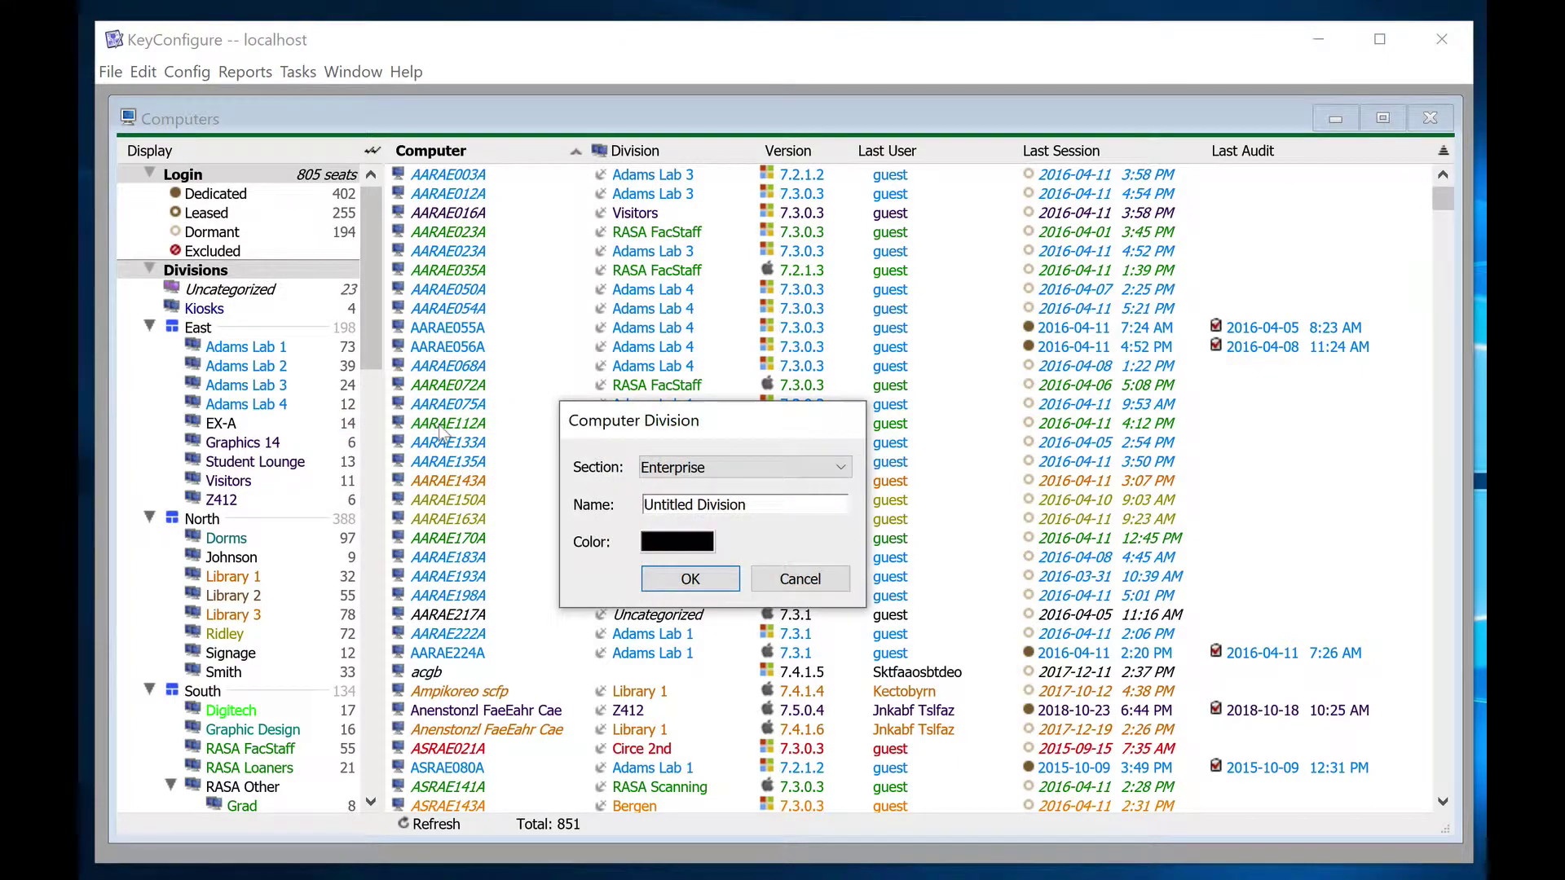
left_click_drag(778, 507, 569, 500)
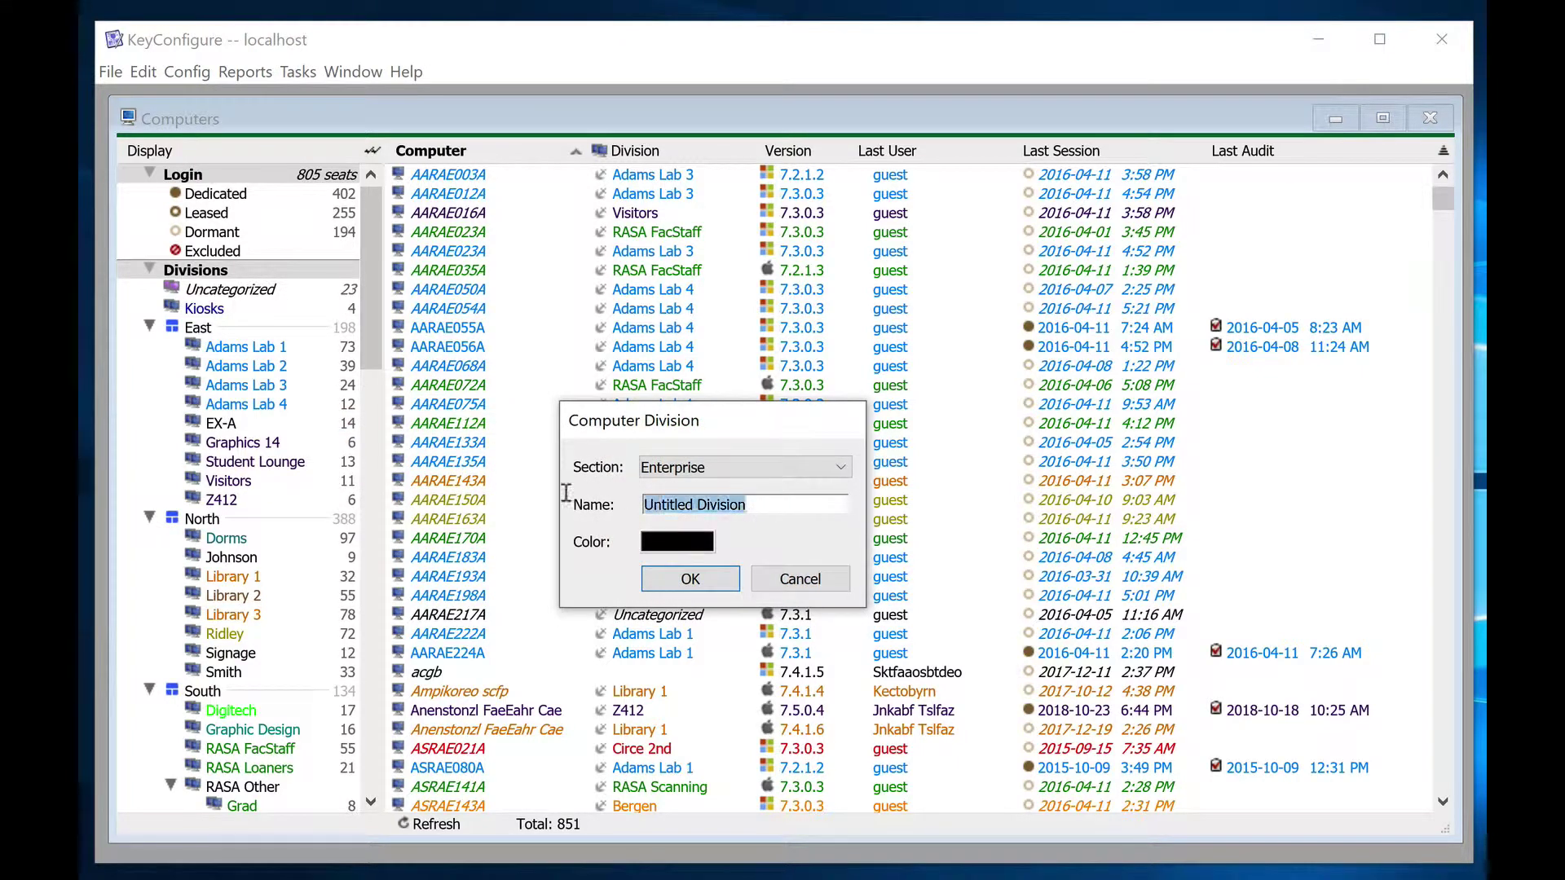
type("Li")
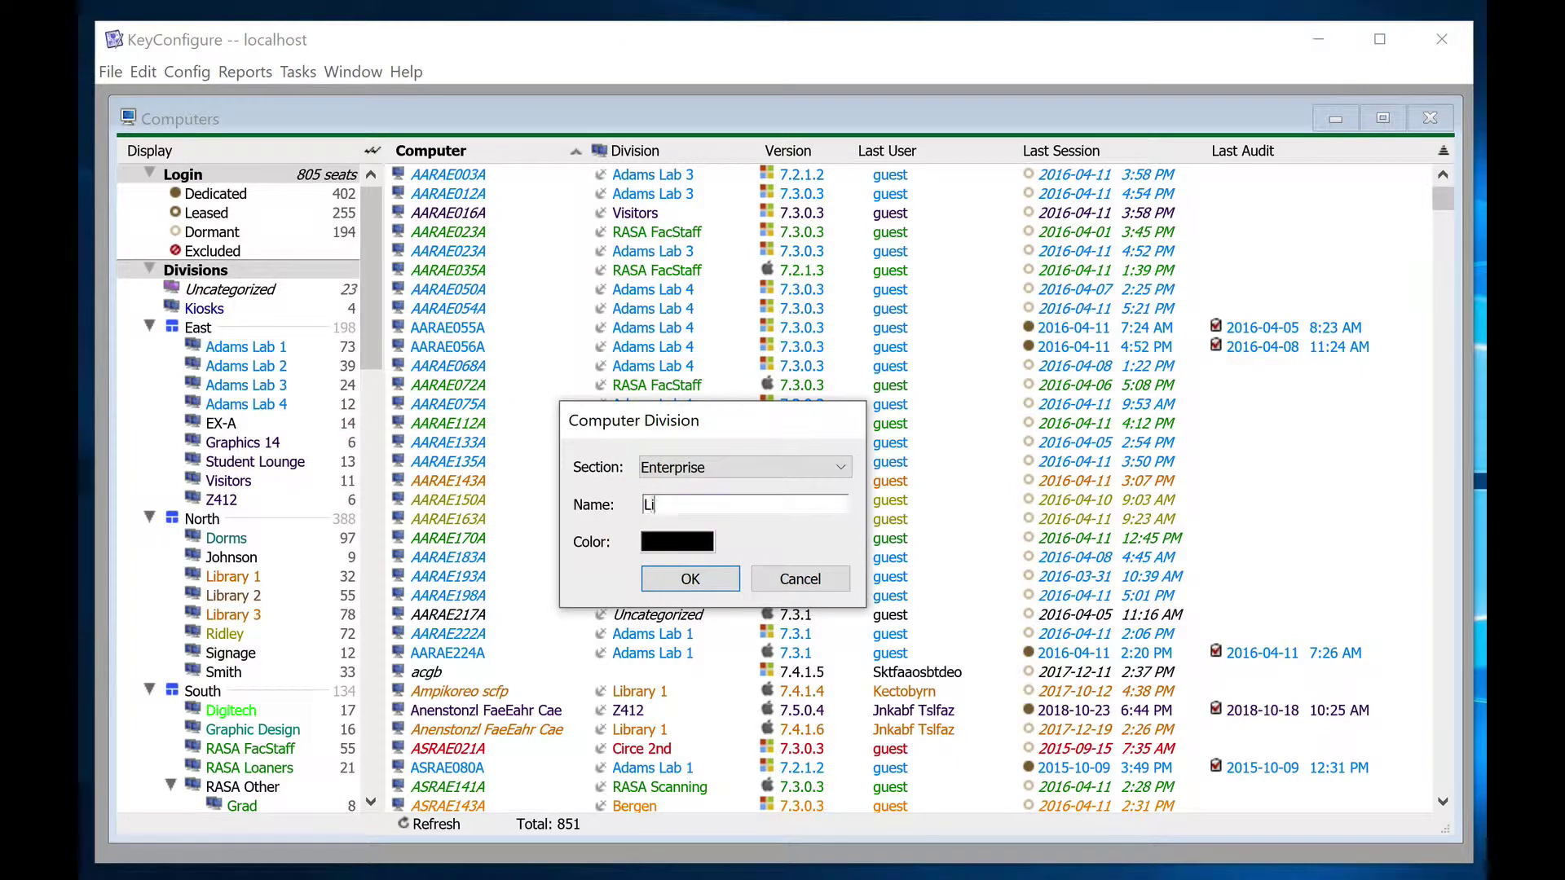
type("brary.Room 1")
Confirm the Library.Room 1 division, move all 23 uncategorized computers into Room 1, and filter by Room 1.
left_click(691, 578)
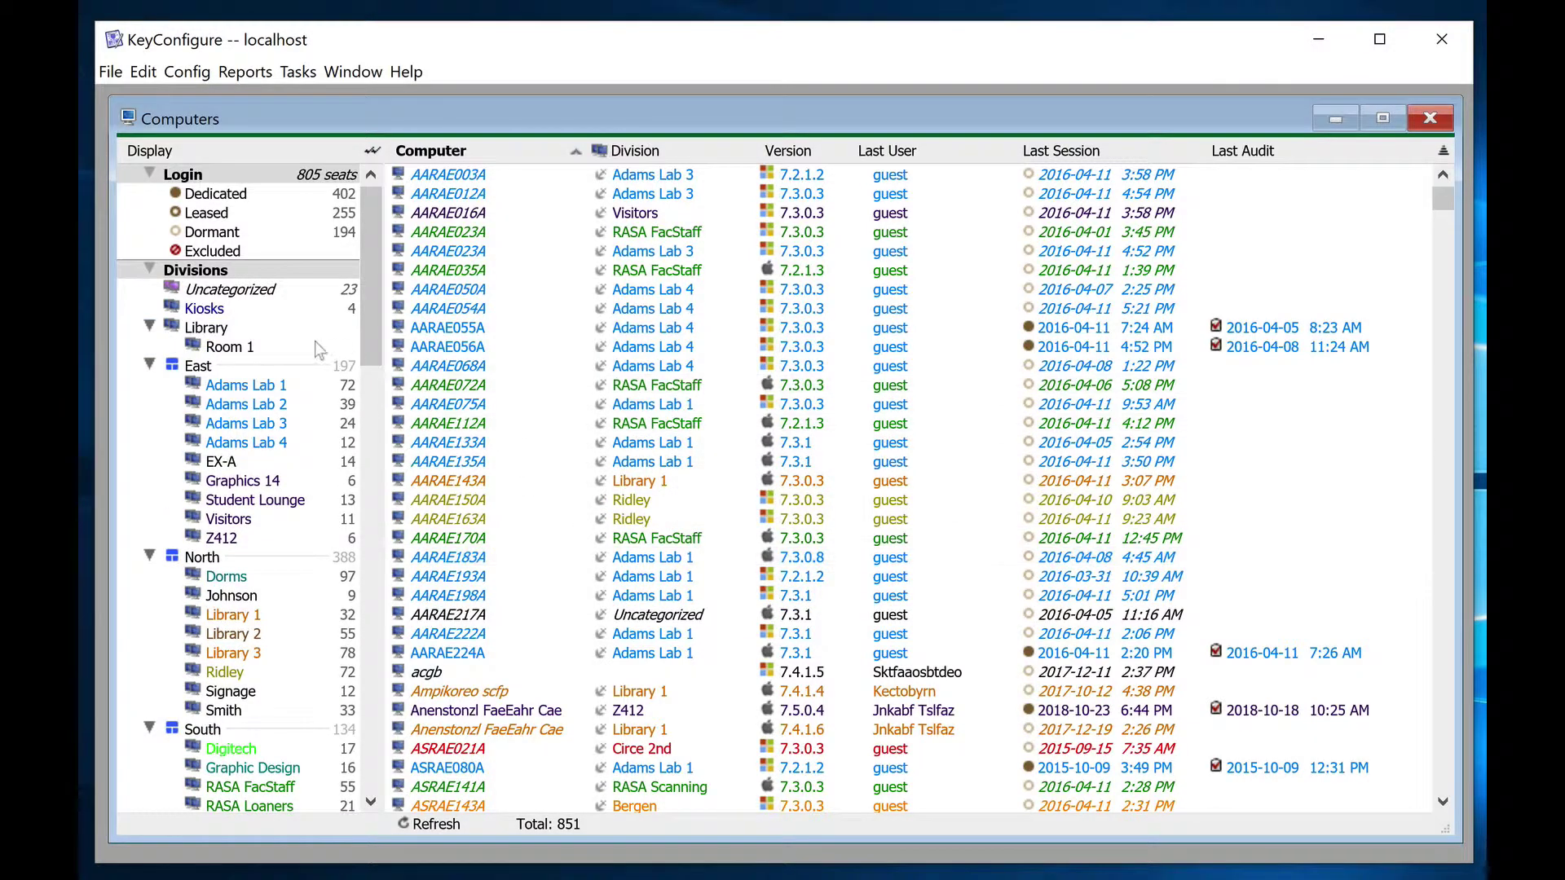
left_click(245, 347)
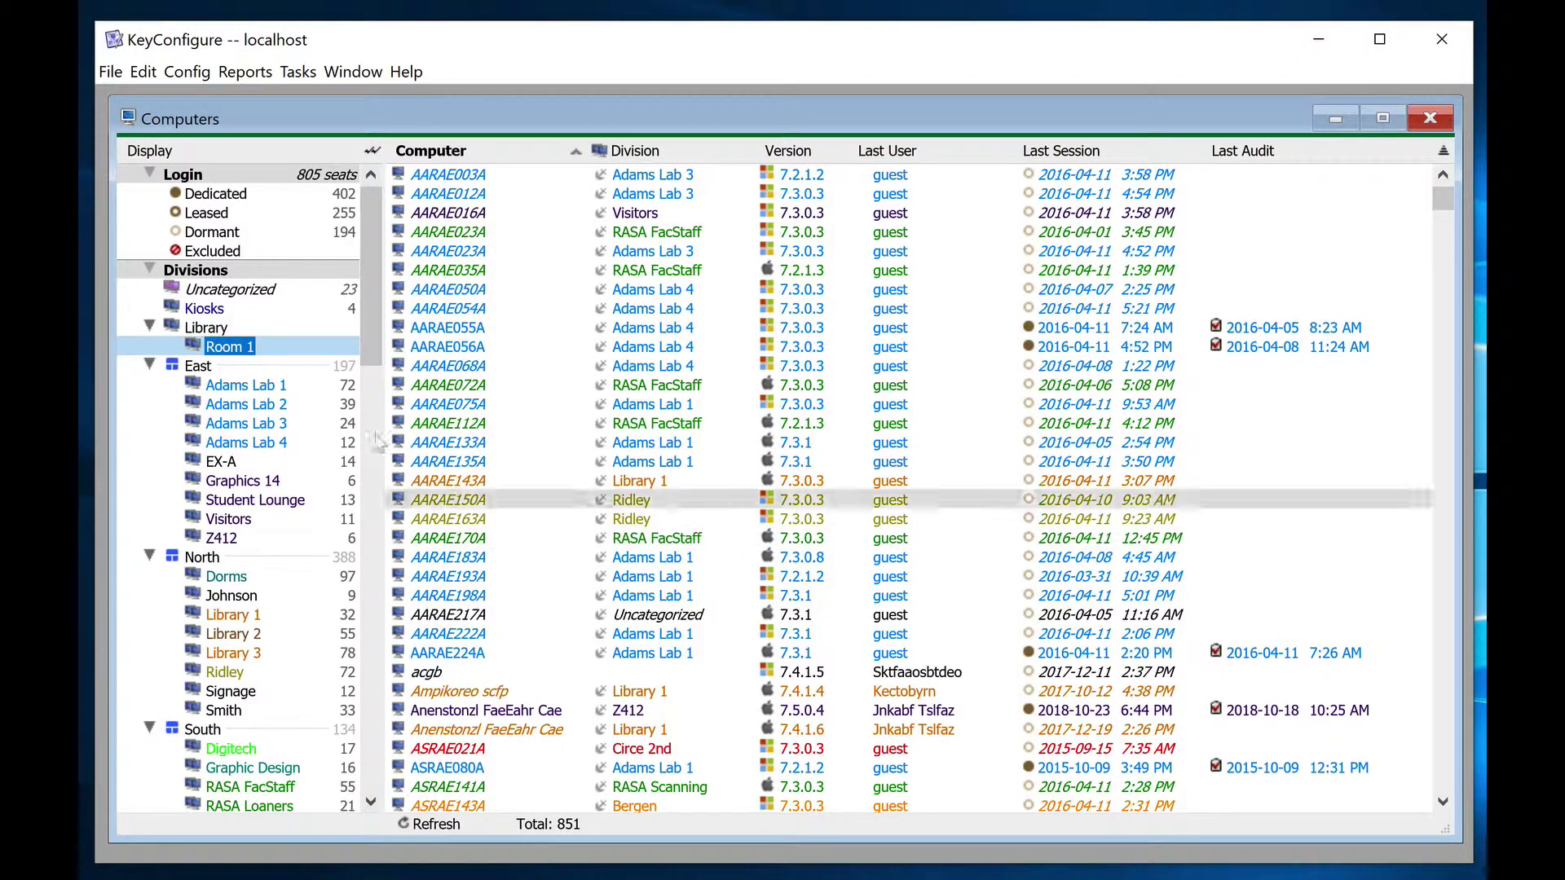
left_click(128, 291)
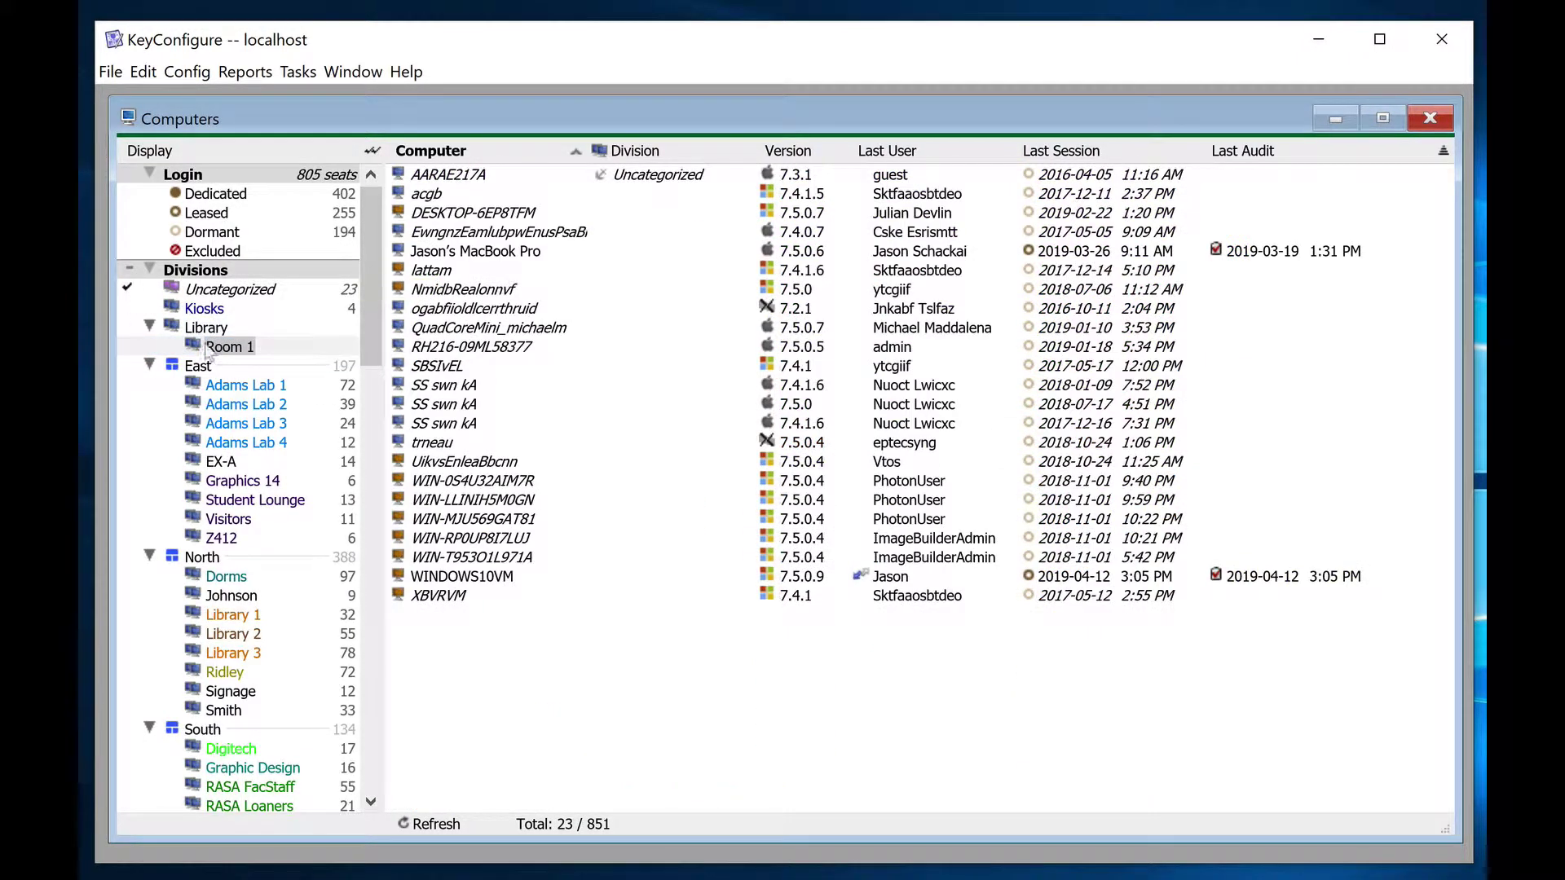
left_click_drag(557, 678, 440, 159)
left_click_drag(512, 316, 232, 352)
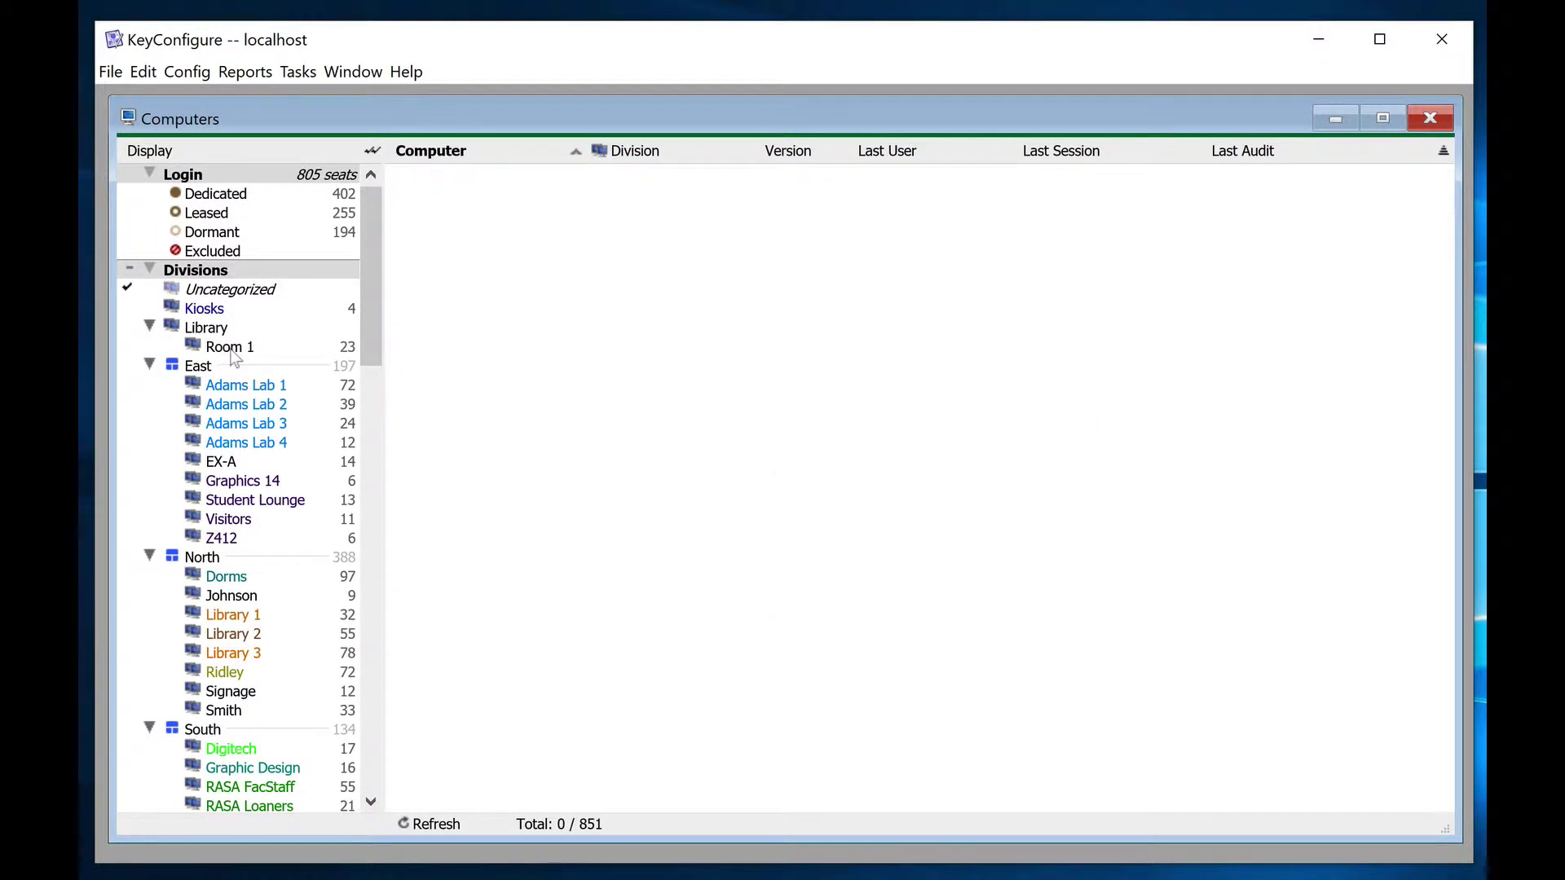
left_click(128, 288)
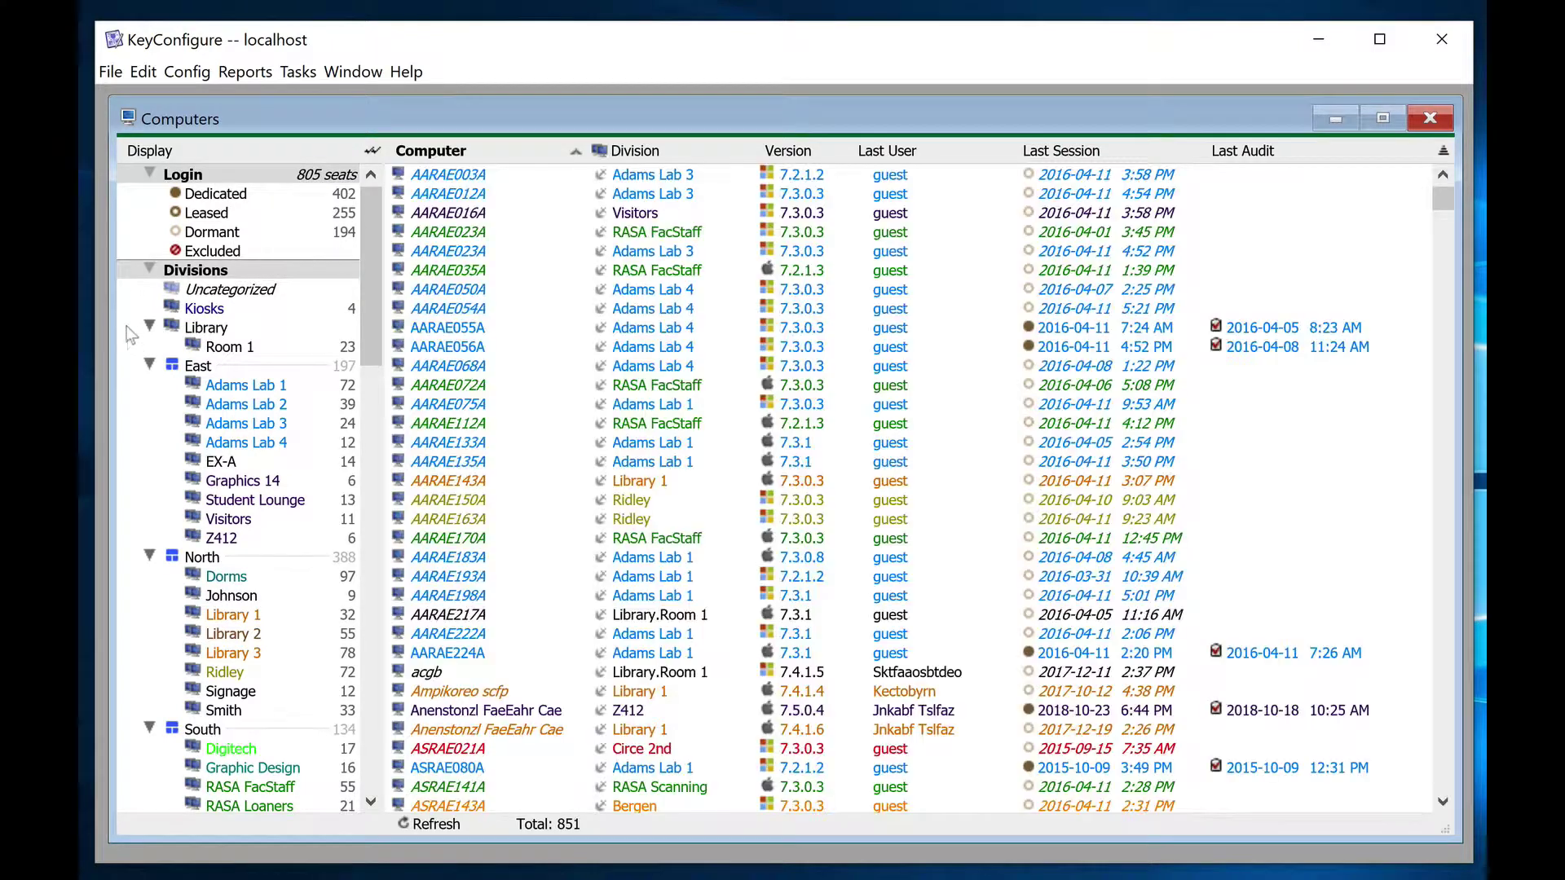
left_click(128, 346)
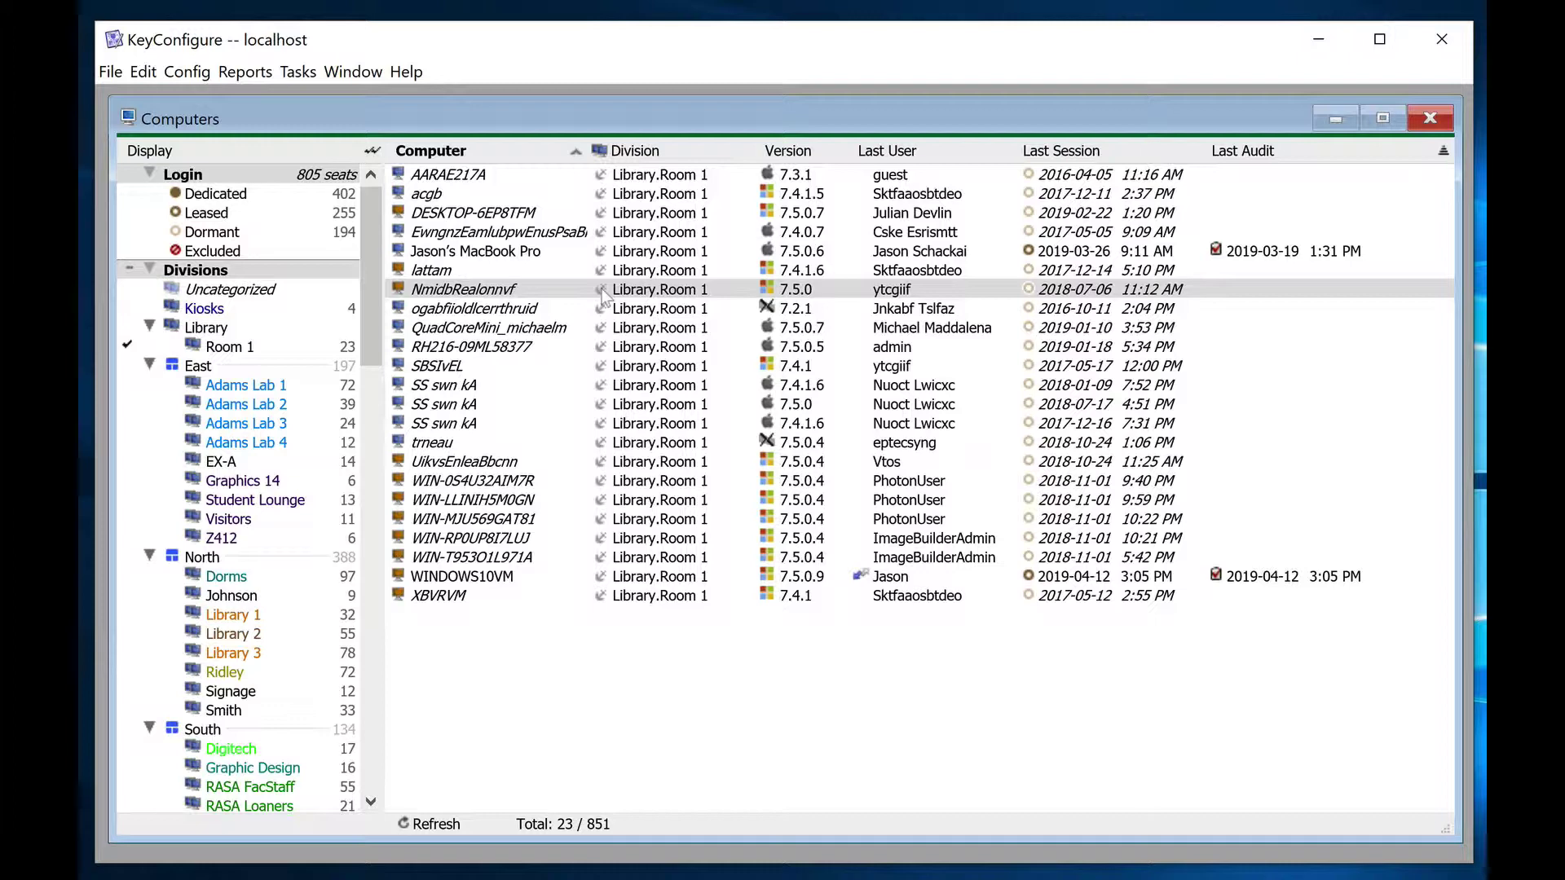
Review the four KIOSK computers in Kiosks, then clear the filter to list all 851 computers.
left_click(127, 344)
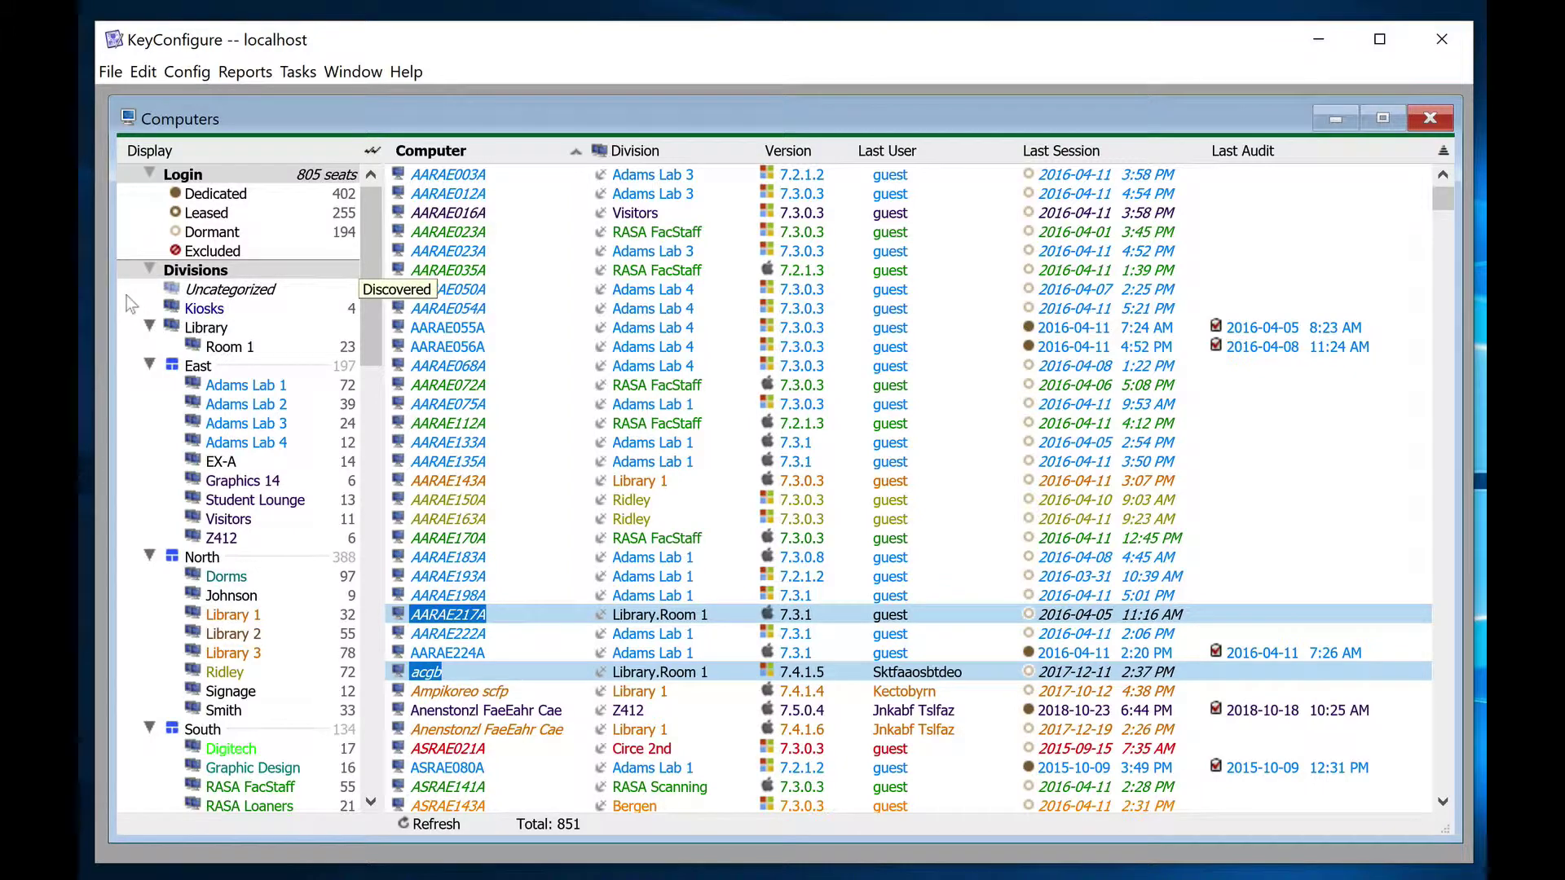
left_click(128, 313)
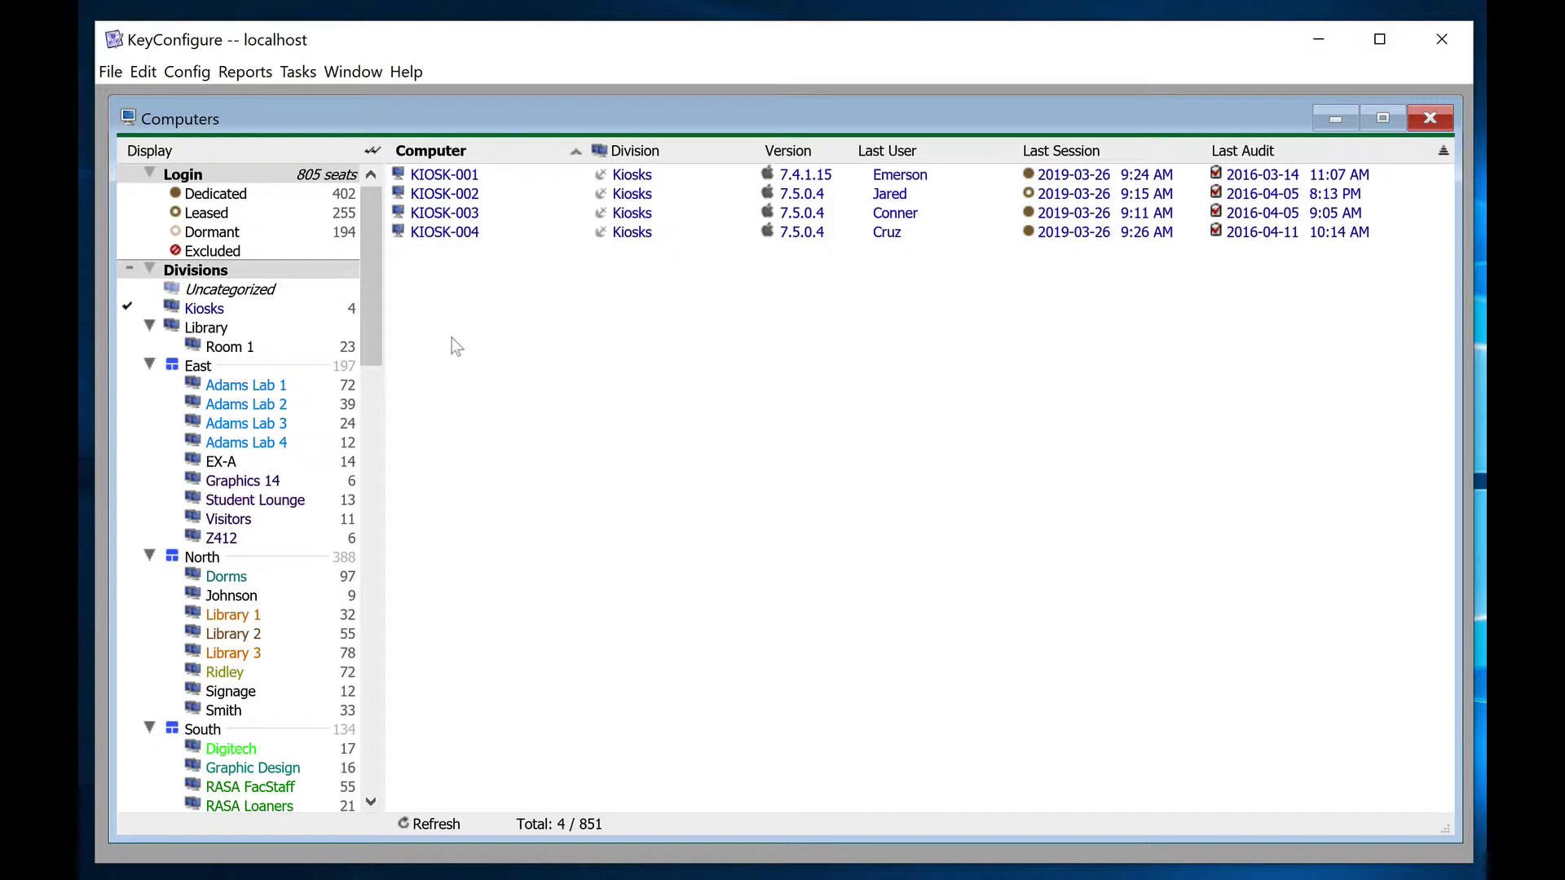
left_click_drag(452, 337, 473, 171)
left_click(515, 358)
left_click(131, 306)
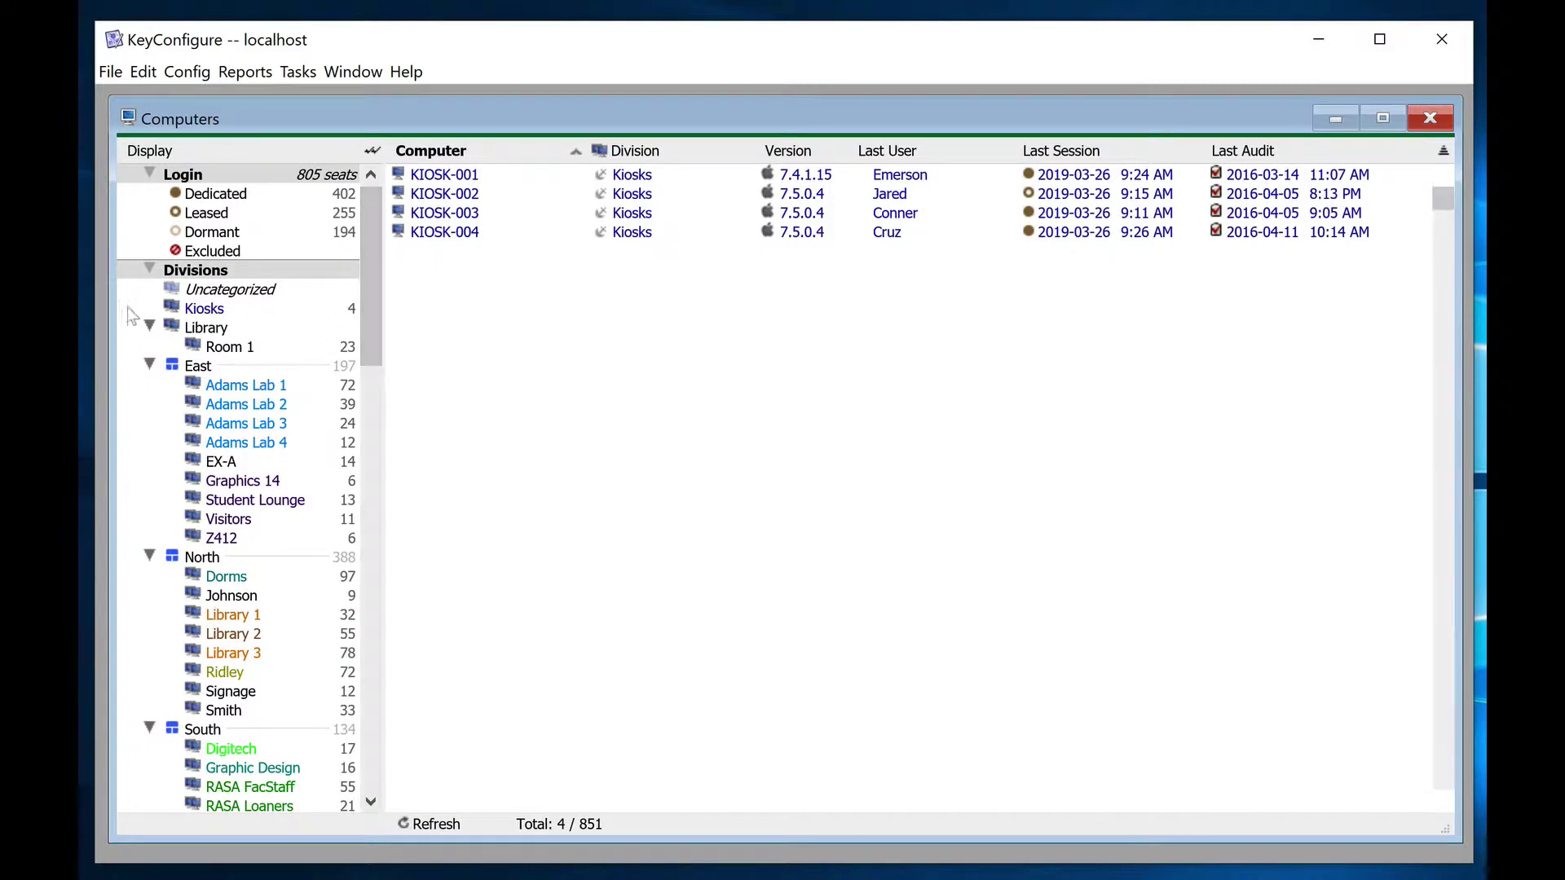
Scroll the Display tree down to Filters and create a new untitled computer filter.
scroll(368, 281, "down", 4)
scroll(363, 364, "down", 8)
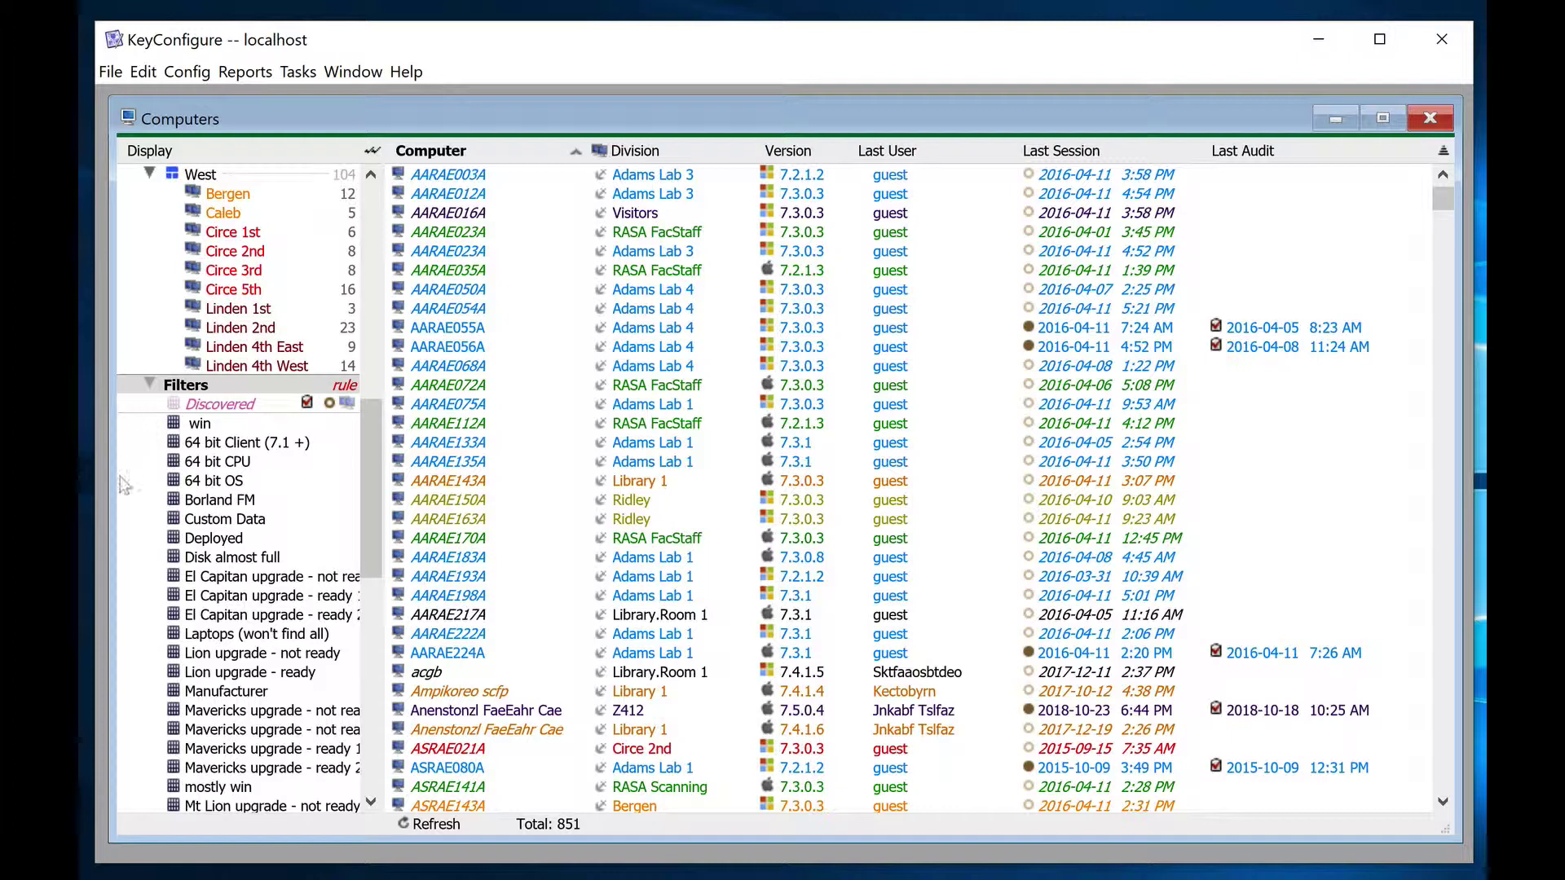
right_click(150, 409)
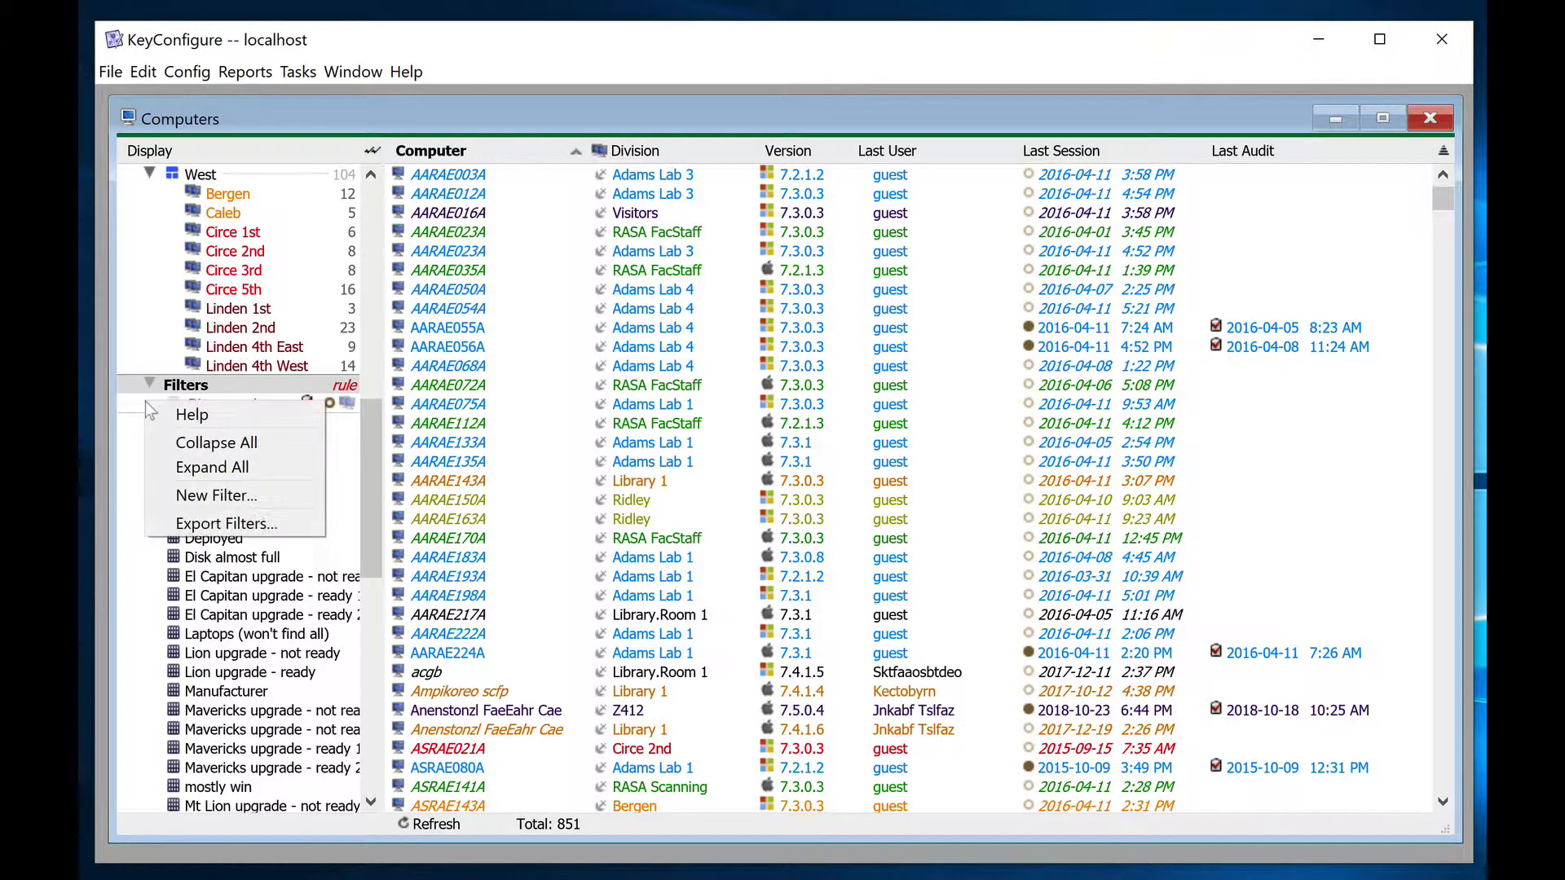
left_click(216, 495)
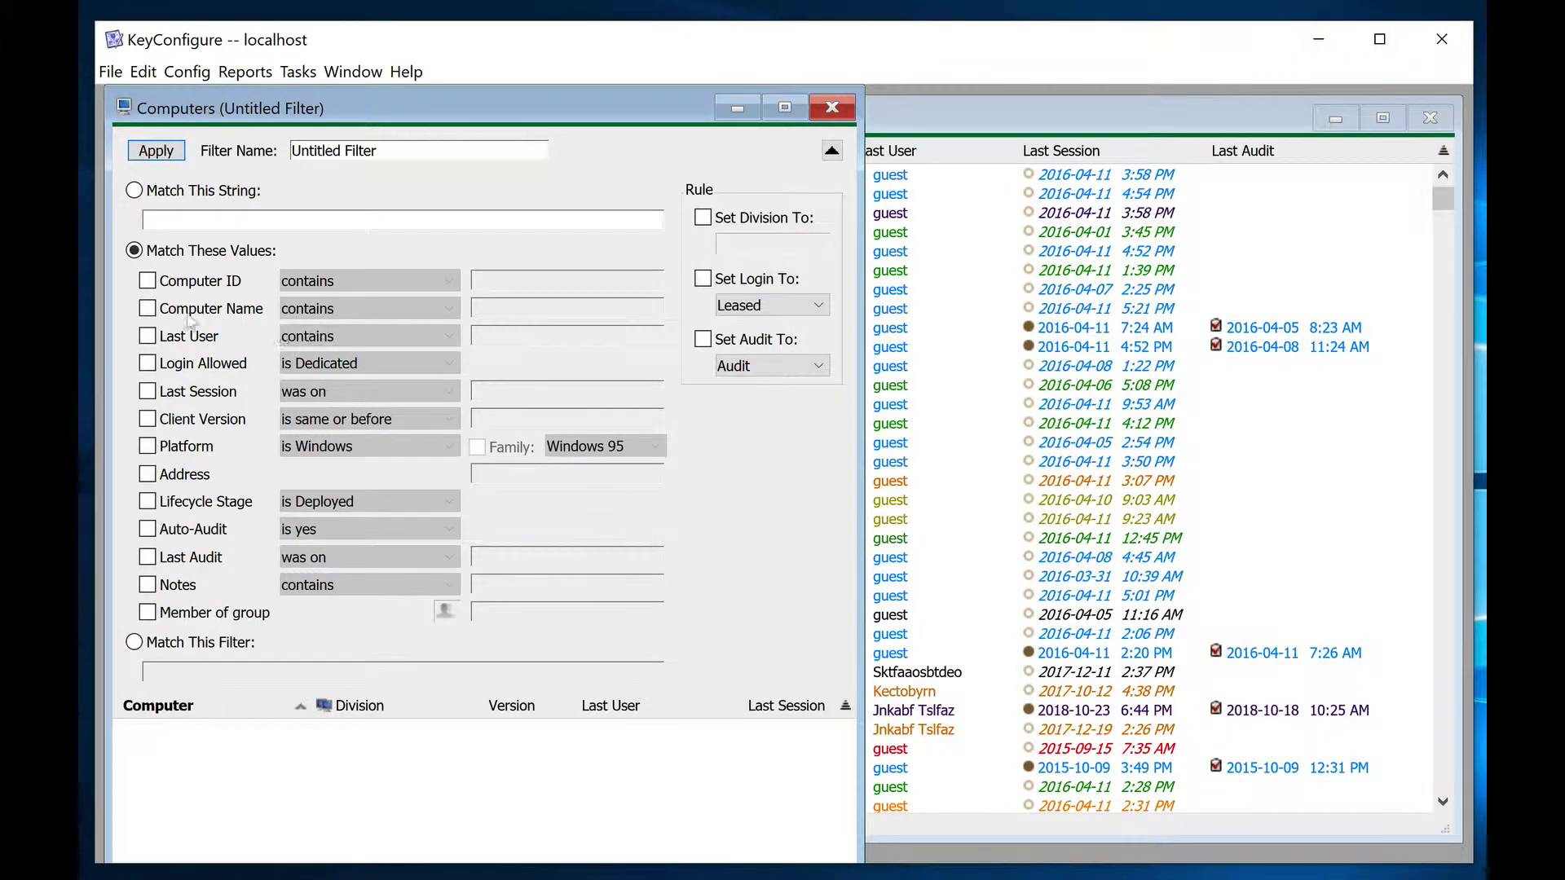
Rename the untitled filter to Library Room 1 in the filter editor.
left_click_drag(346, 118, 976, 94)
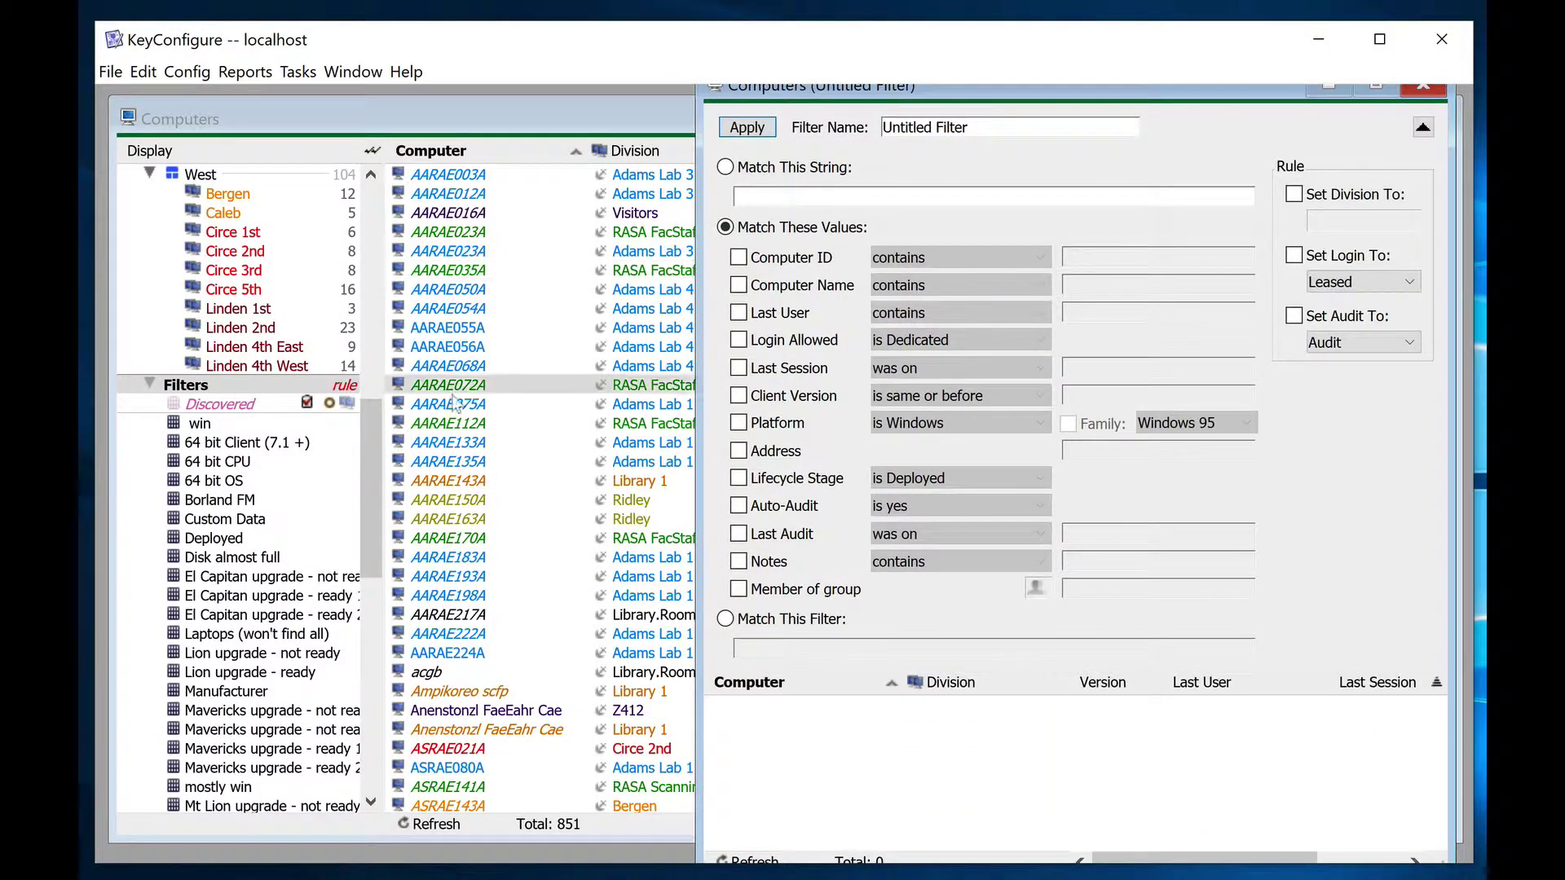
left_click(400, 213)
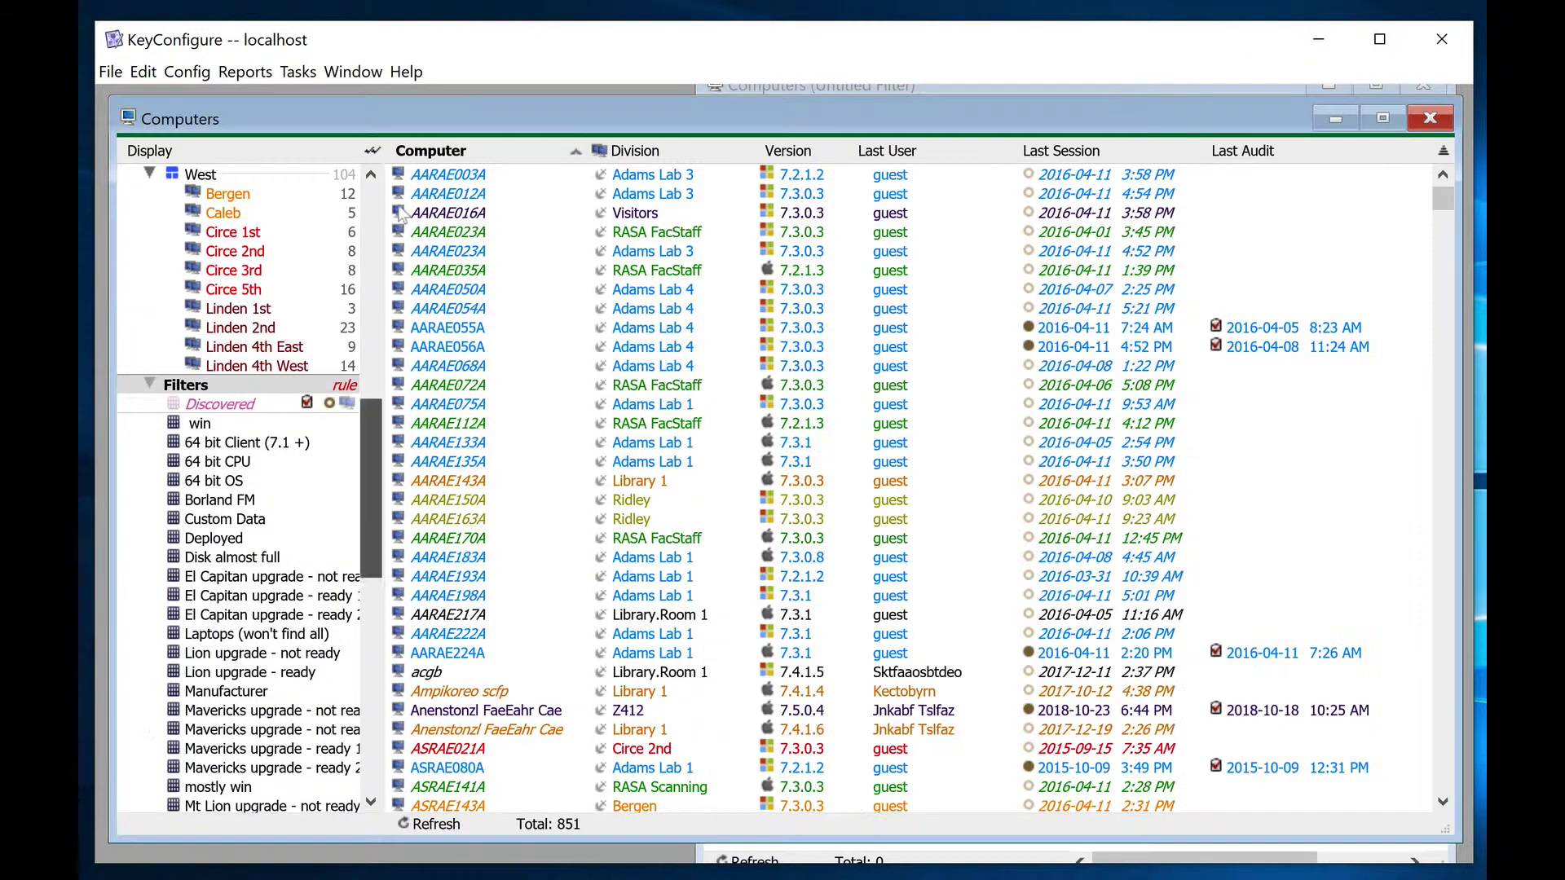
left_click(903, 88)
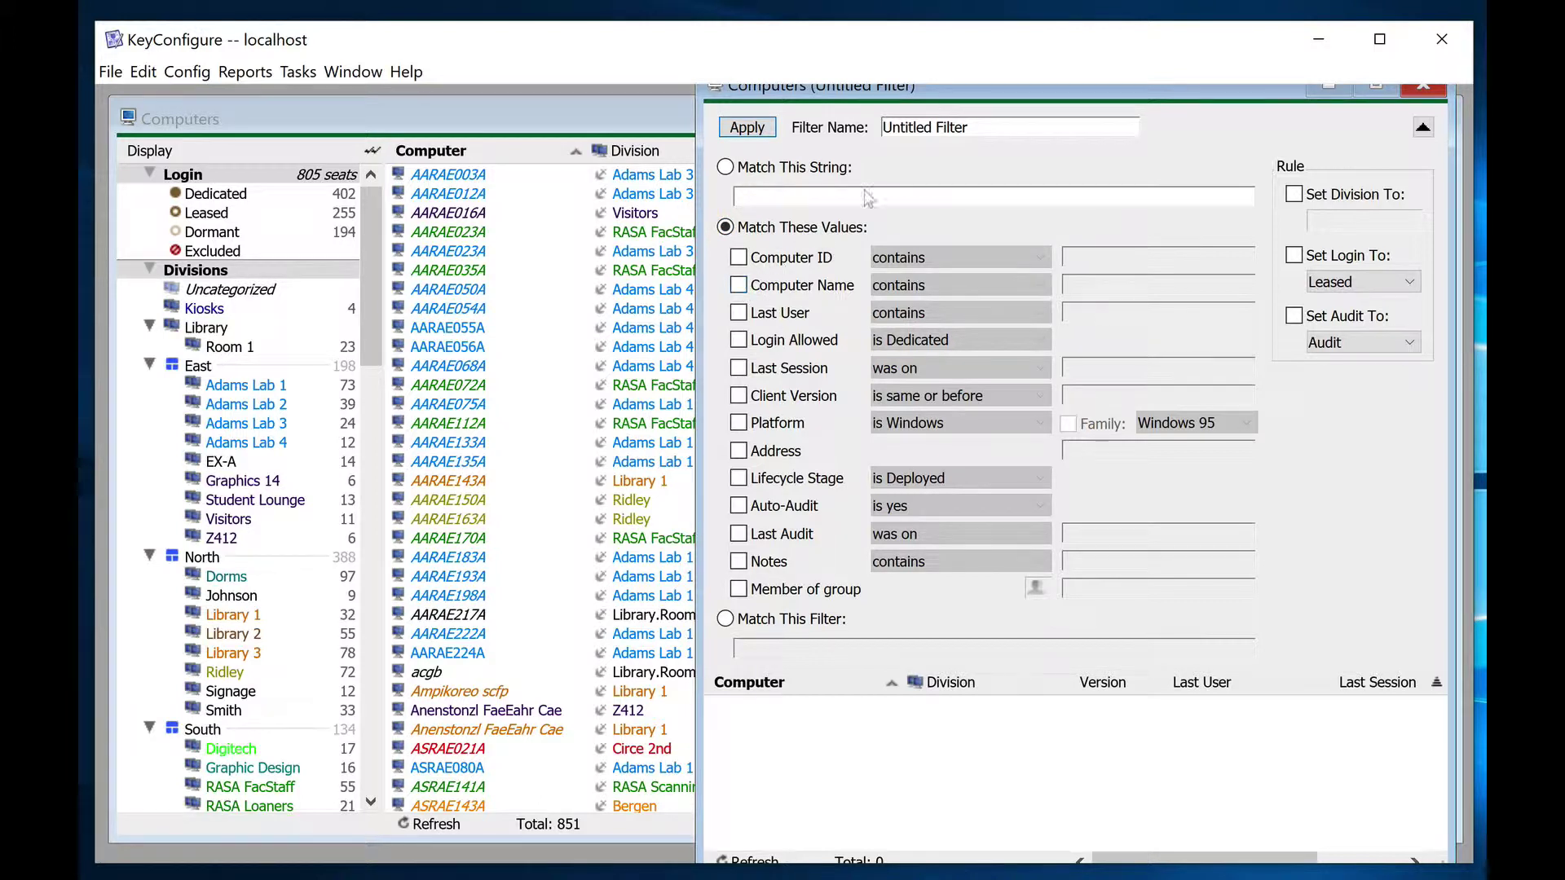
left_click_drag(982, 124, 820, 124)
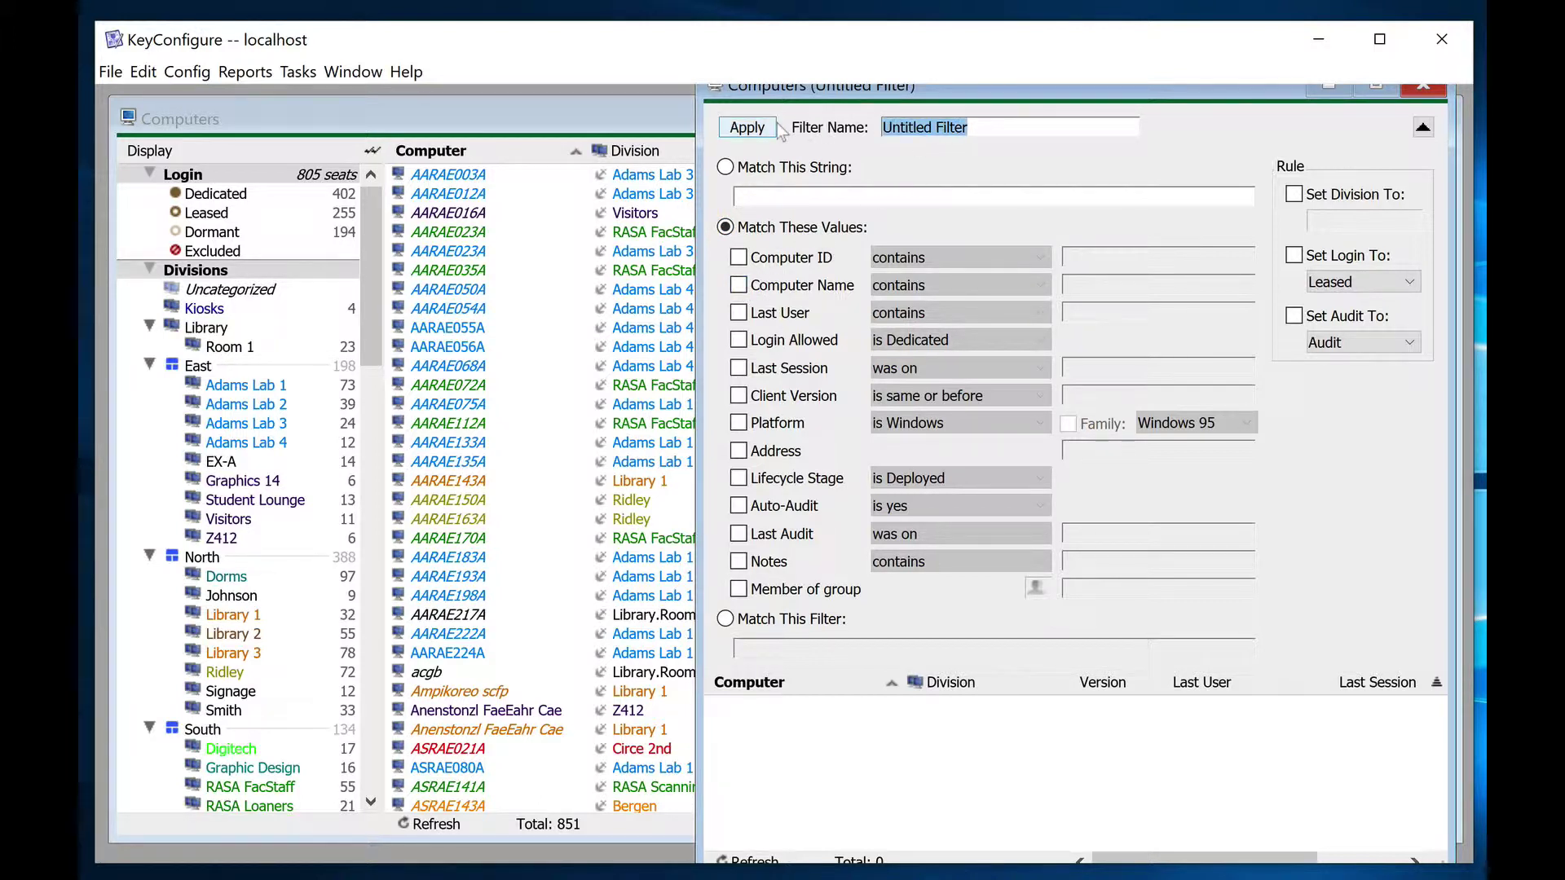
type("Li")
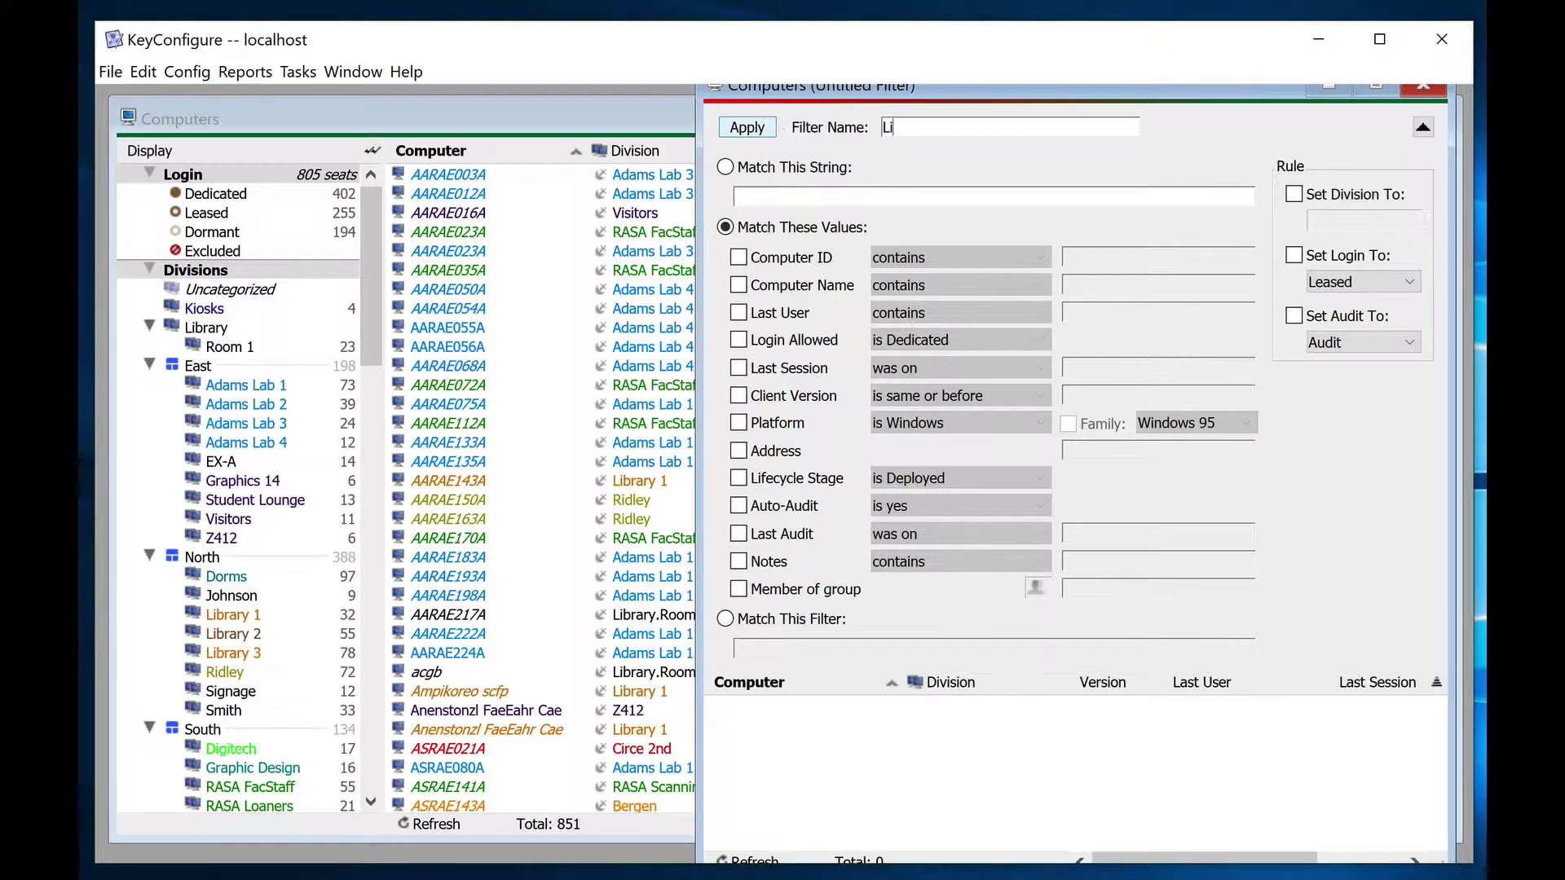
type("brary Room 1")
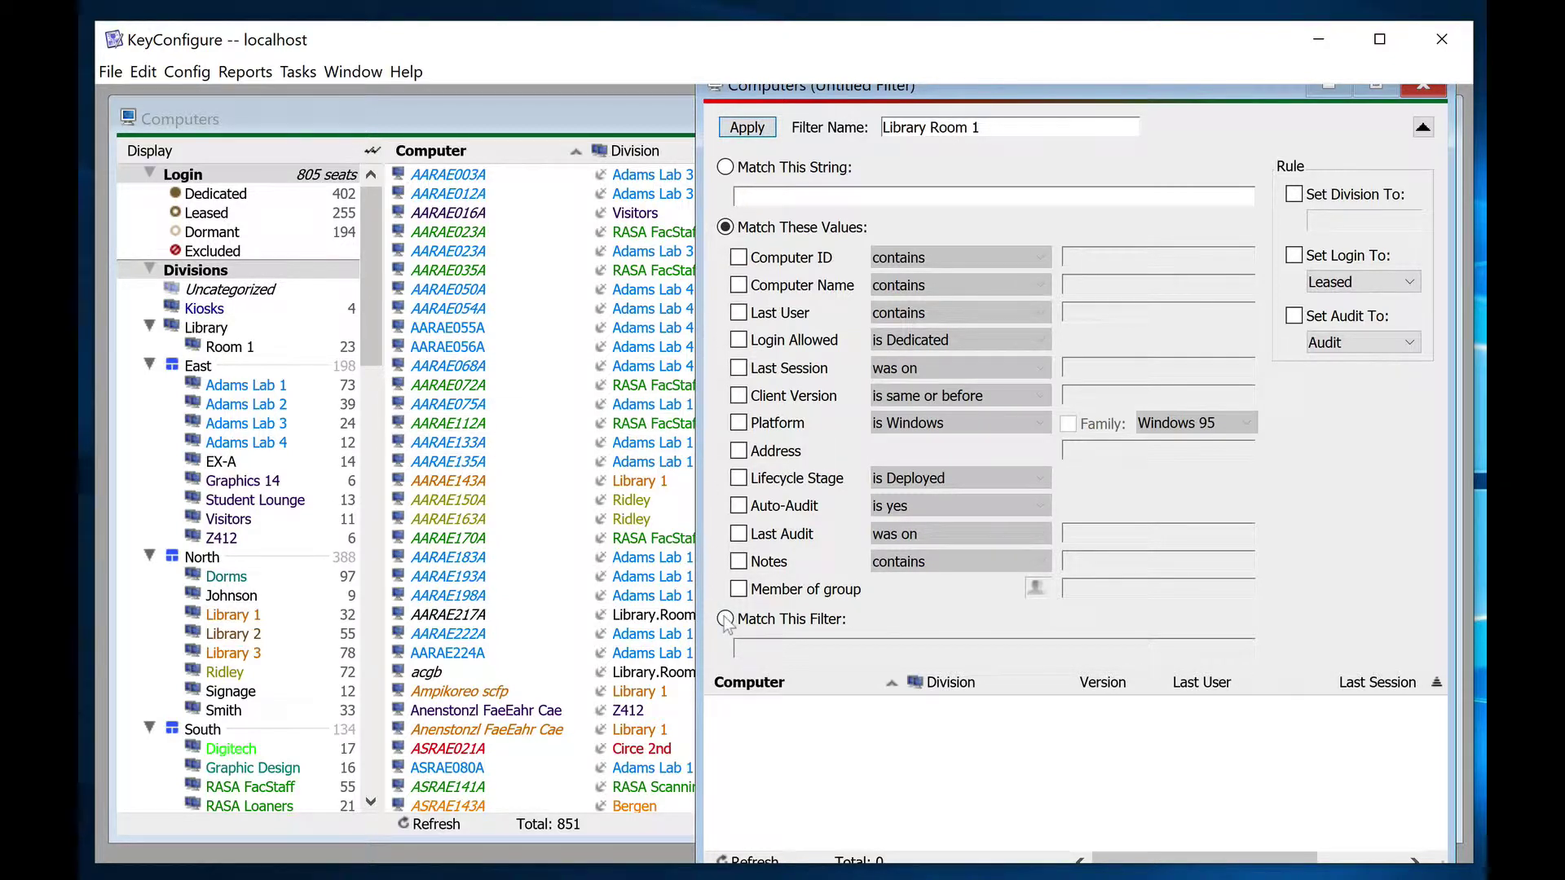
right_click(1049, 736)
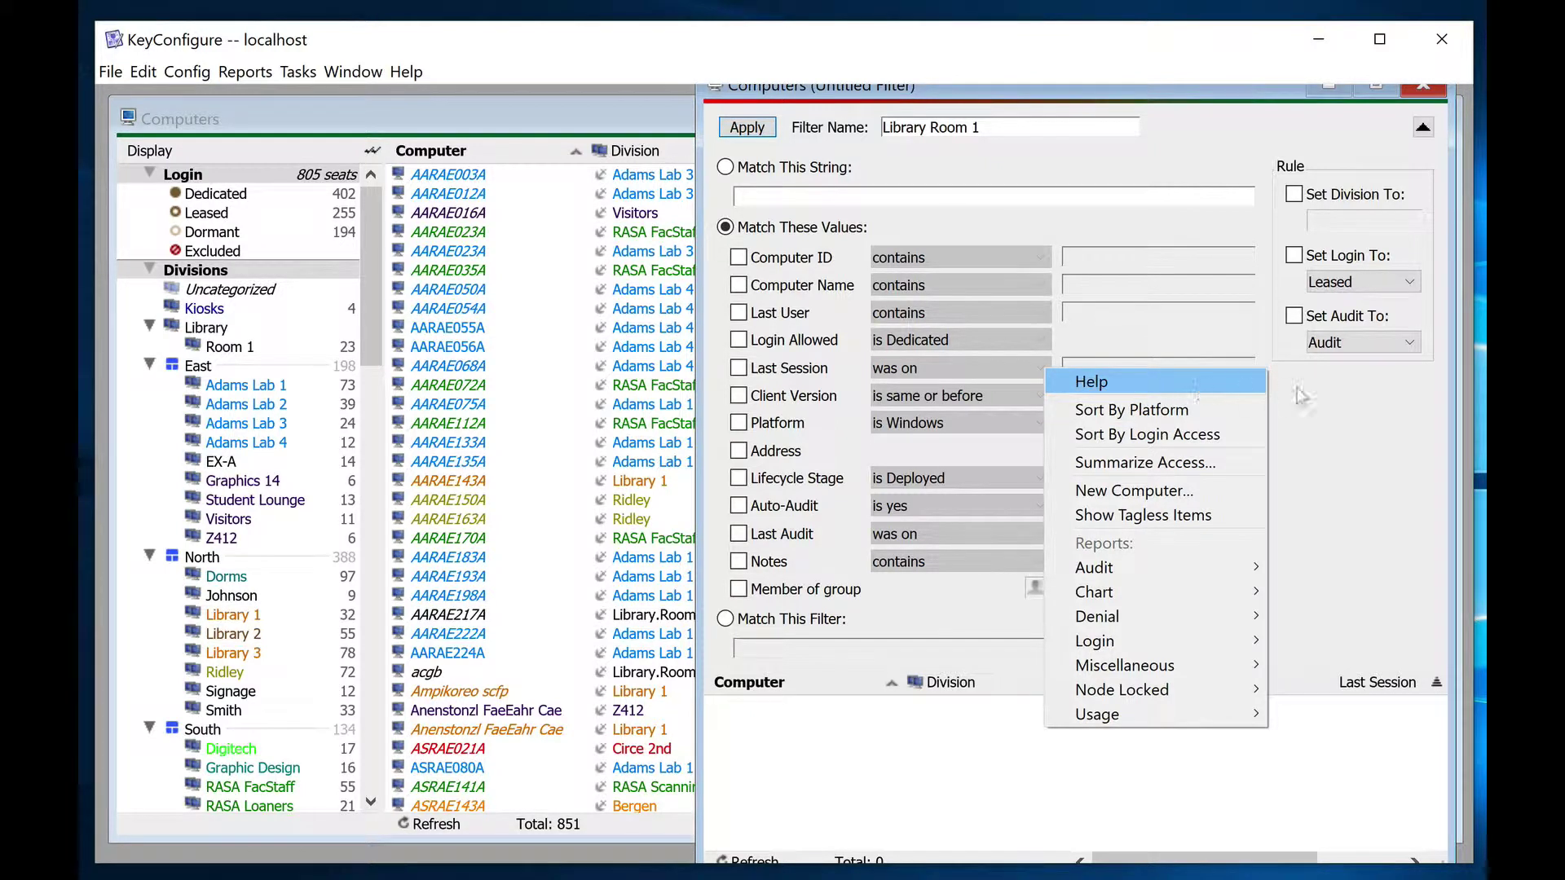
left_click(1327, 387)
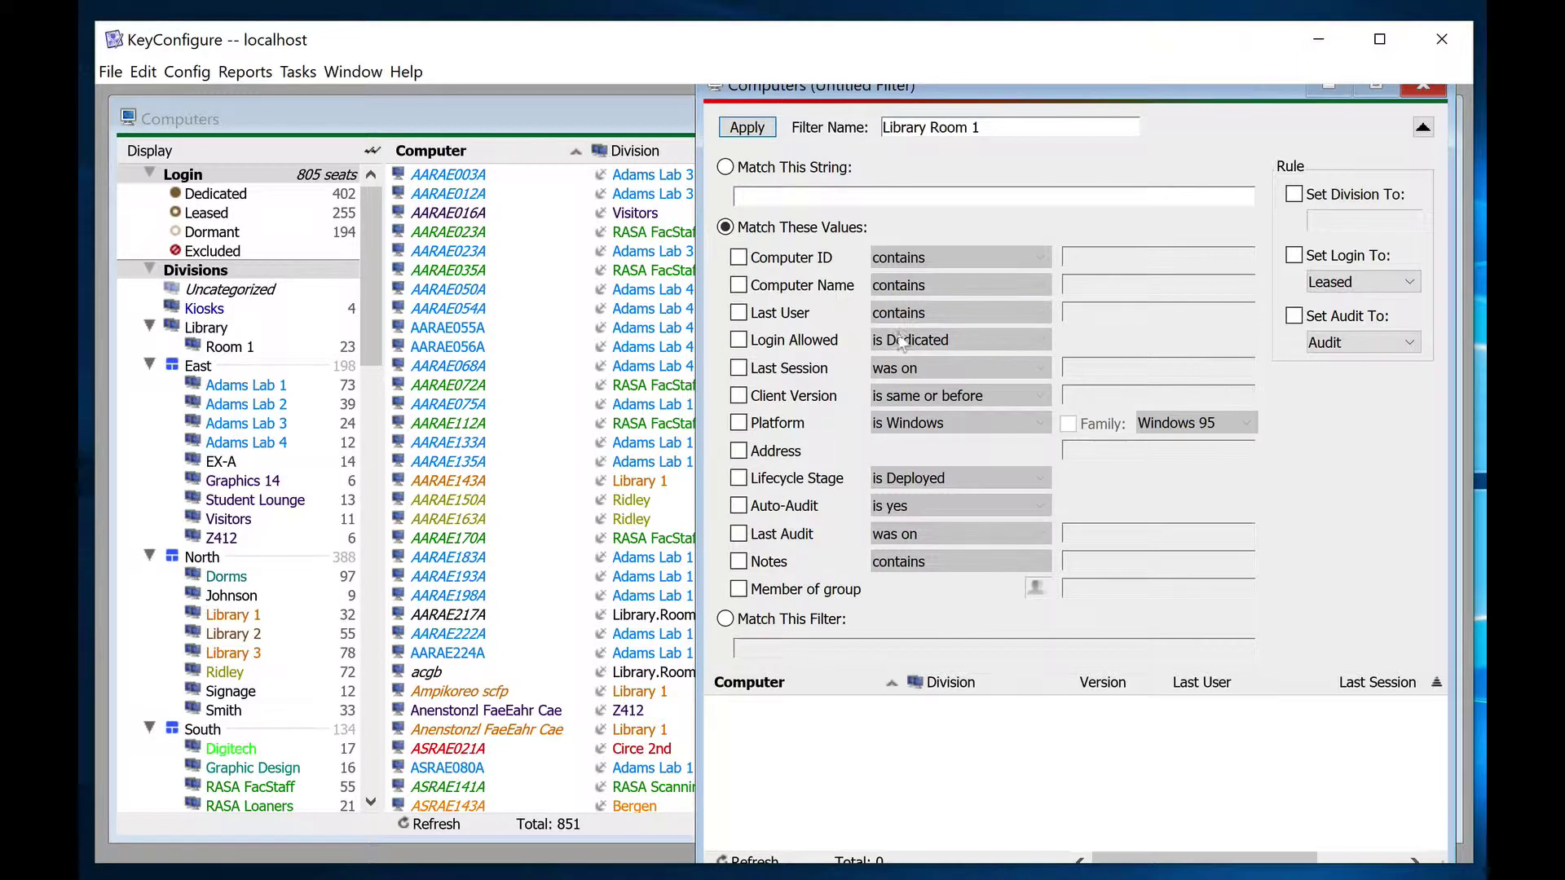
Make the filter match computer names beginning with WIN, set division Library.Room 1, and apply.
left_click(739, 285)
left_click(965, 287)
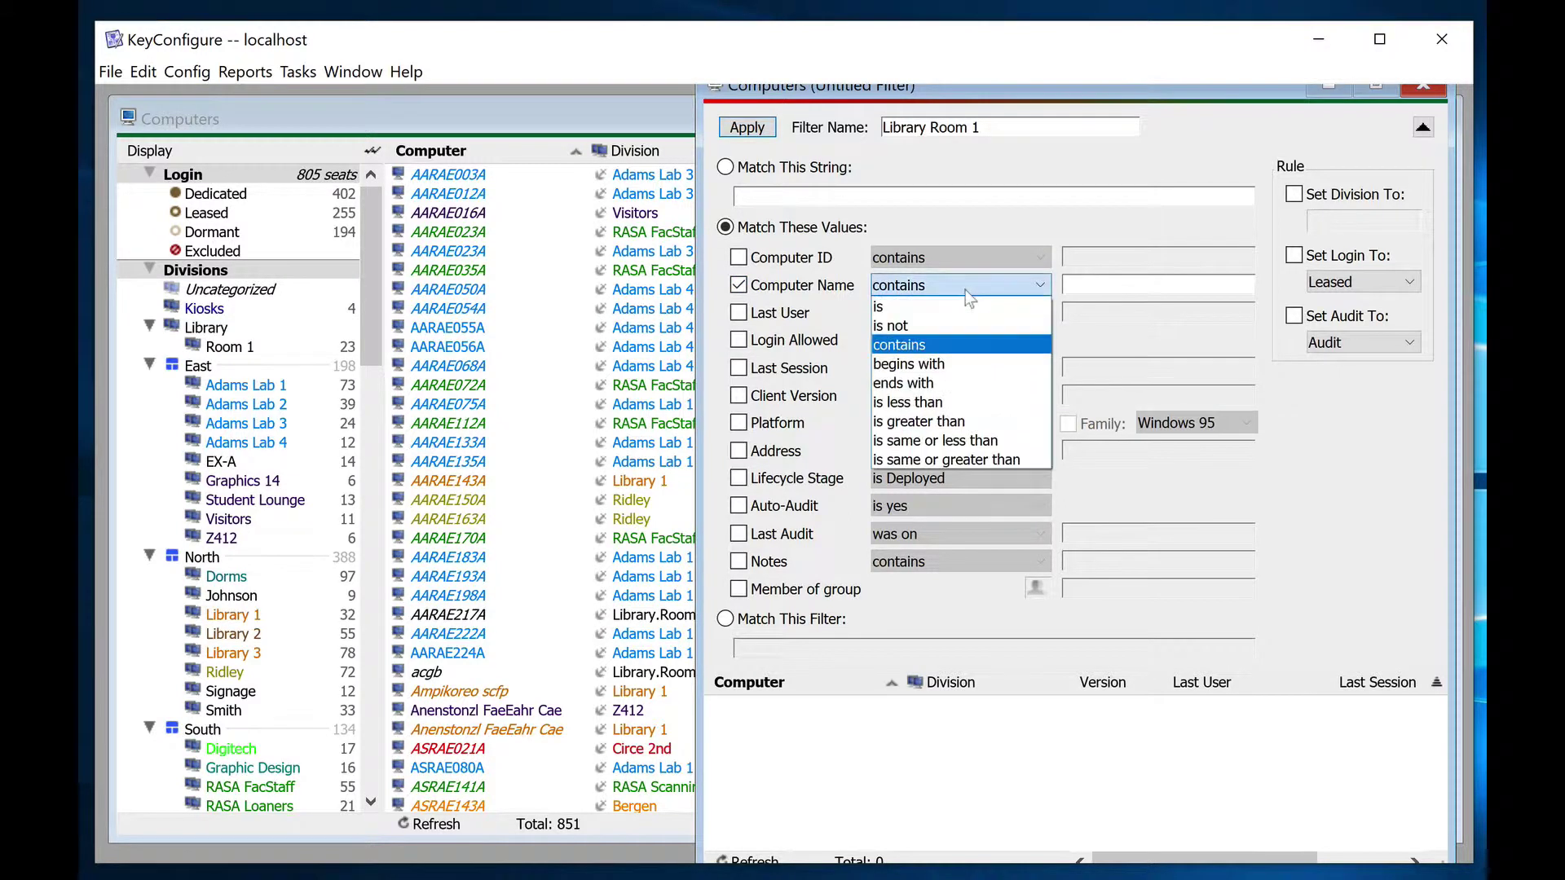
left_click(944, 364)
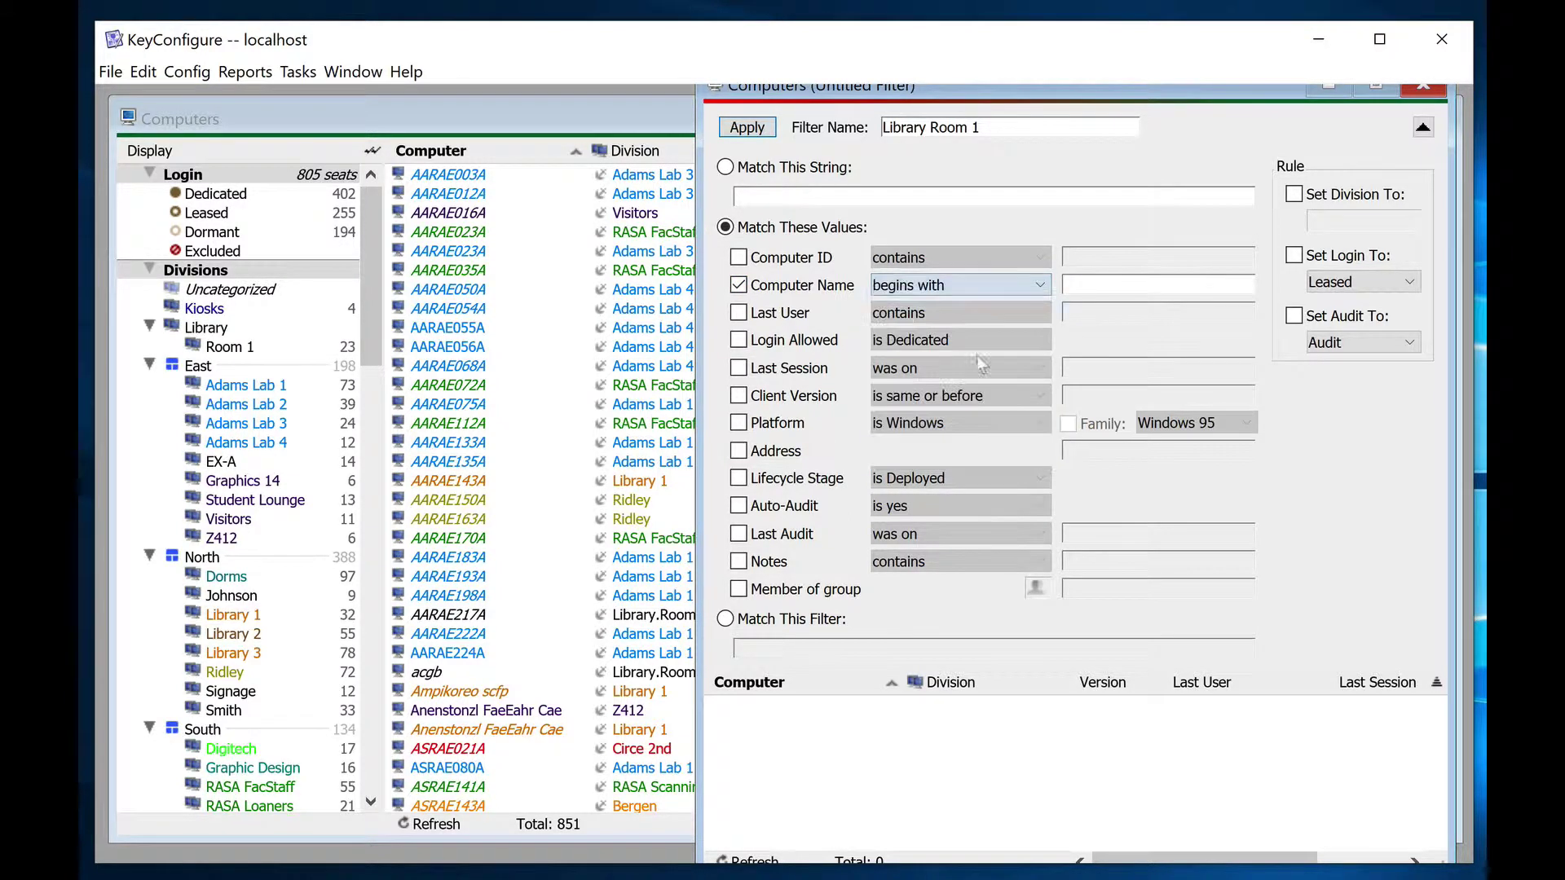
left_click(1109, 281)
type("WIN")
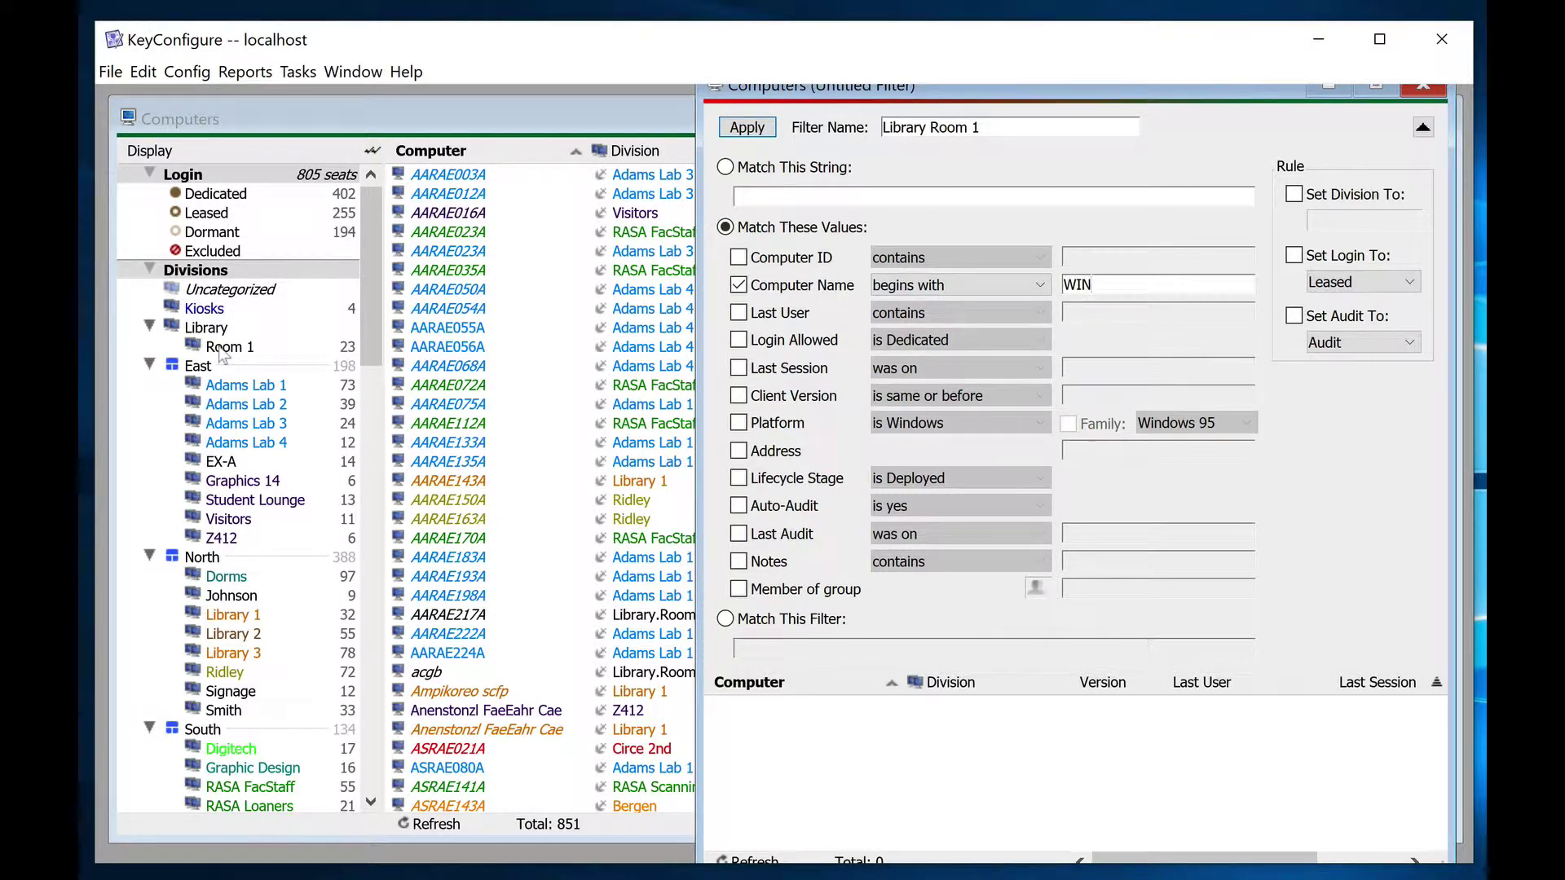
left_click_drag(220, 351, 1362, 220)
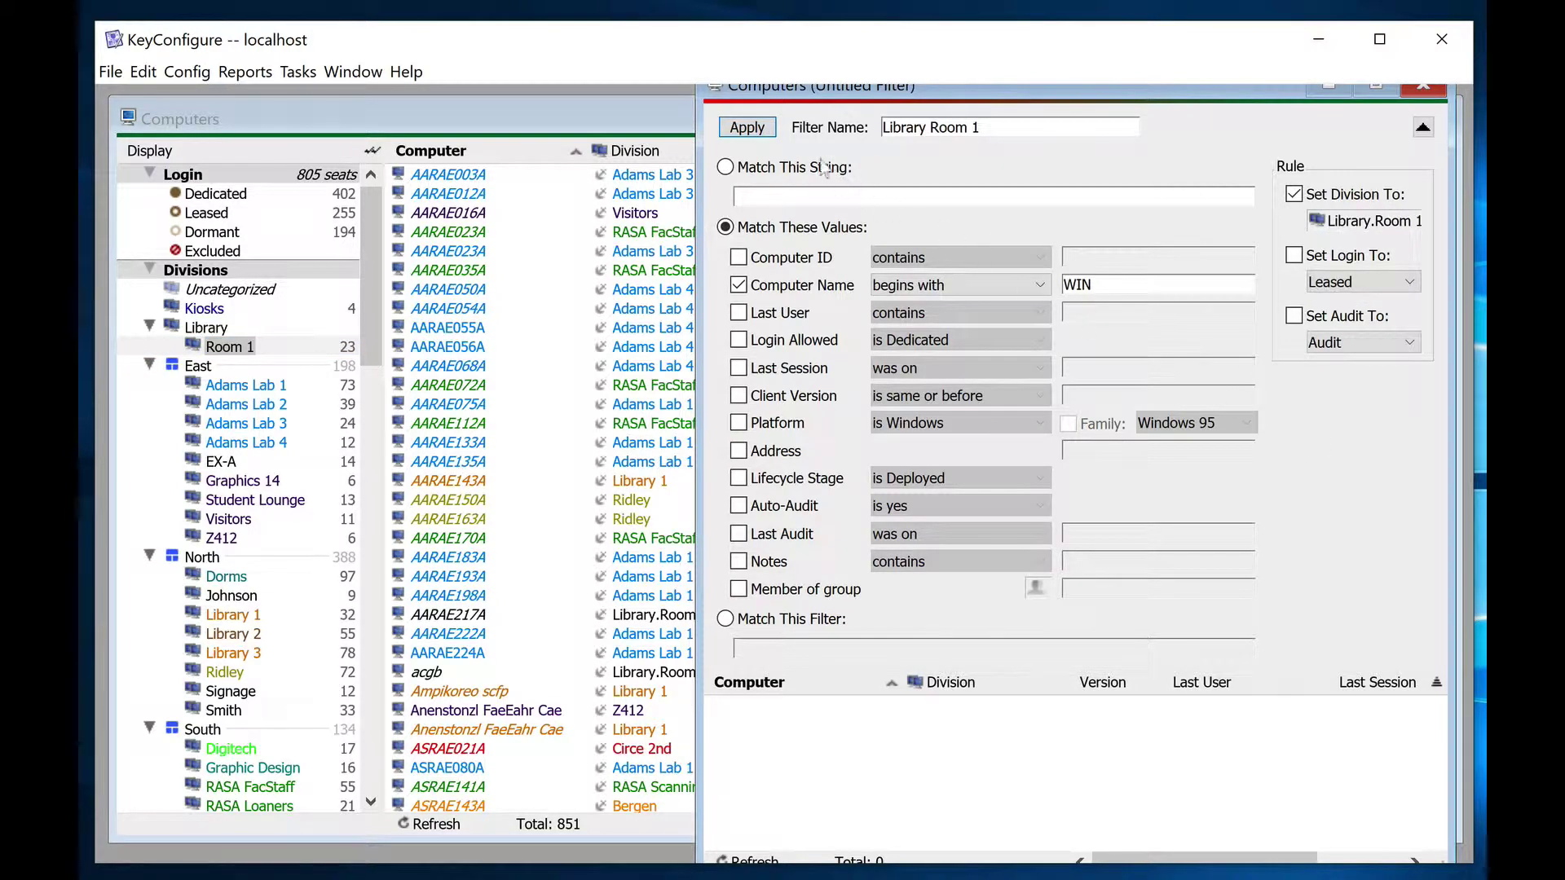
left_click(747, 128)
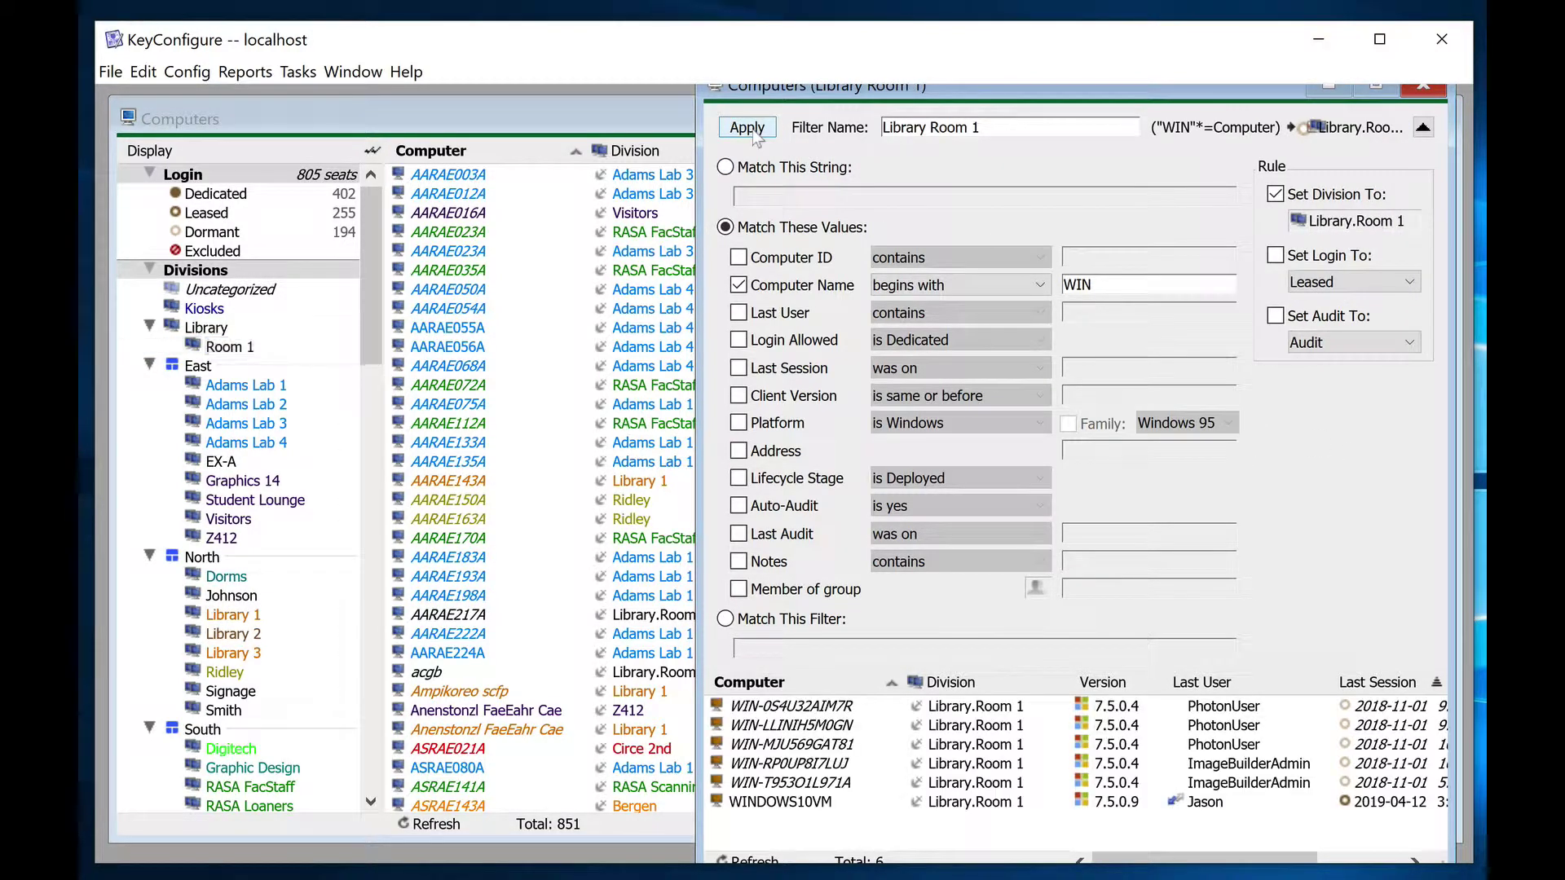
Unanchor the six matching computers from their division and close the filter window.
left_click(784, 708)
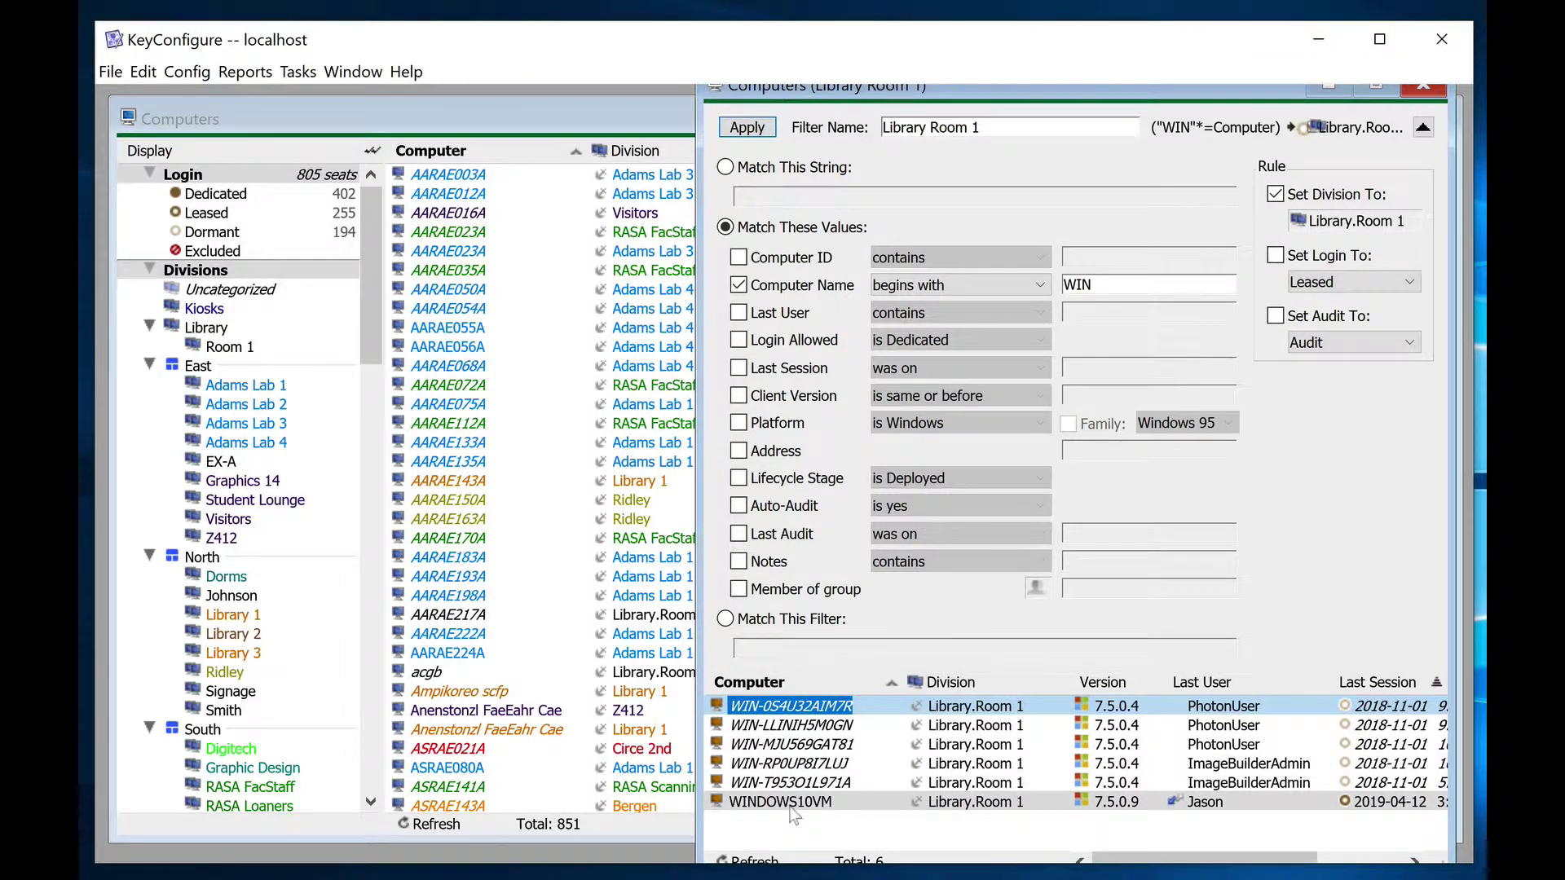
left_click_drag(792, 807, 790, 713)
right_click(790, 711)
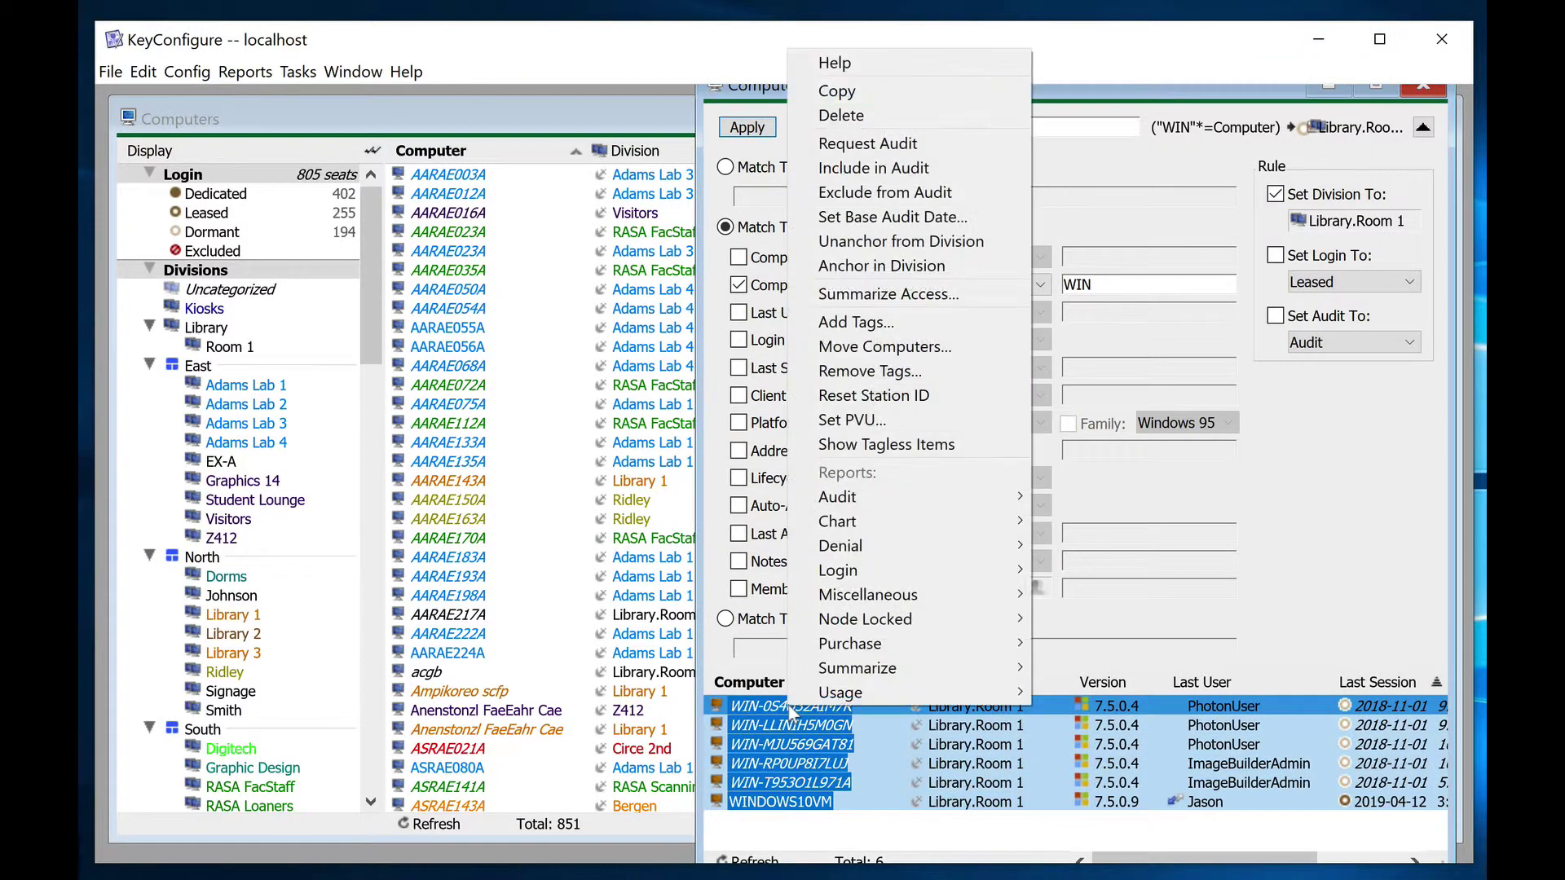
left_click(884, 242)
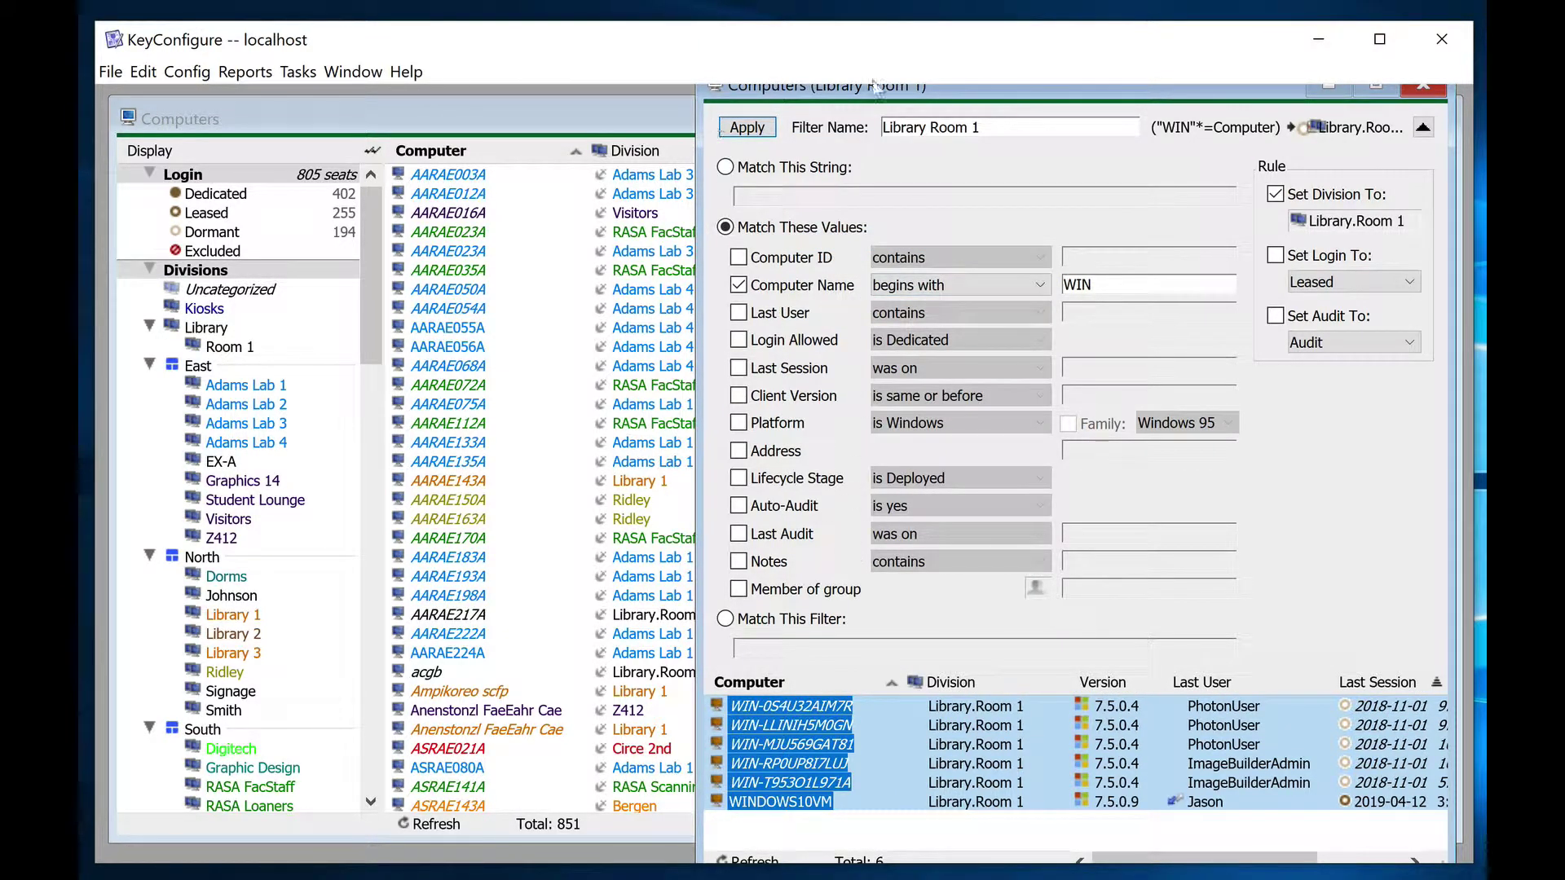
left_click(1423, 85)
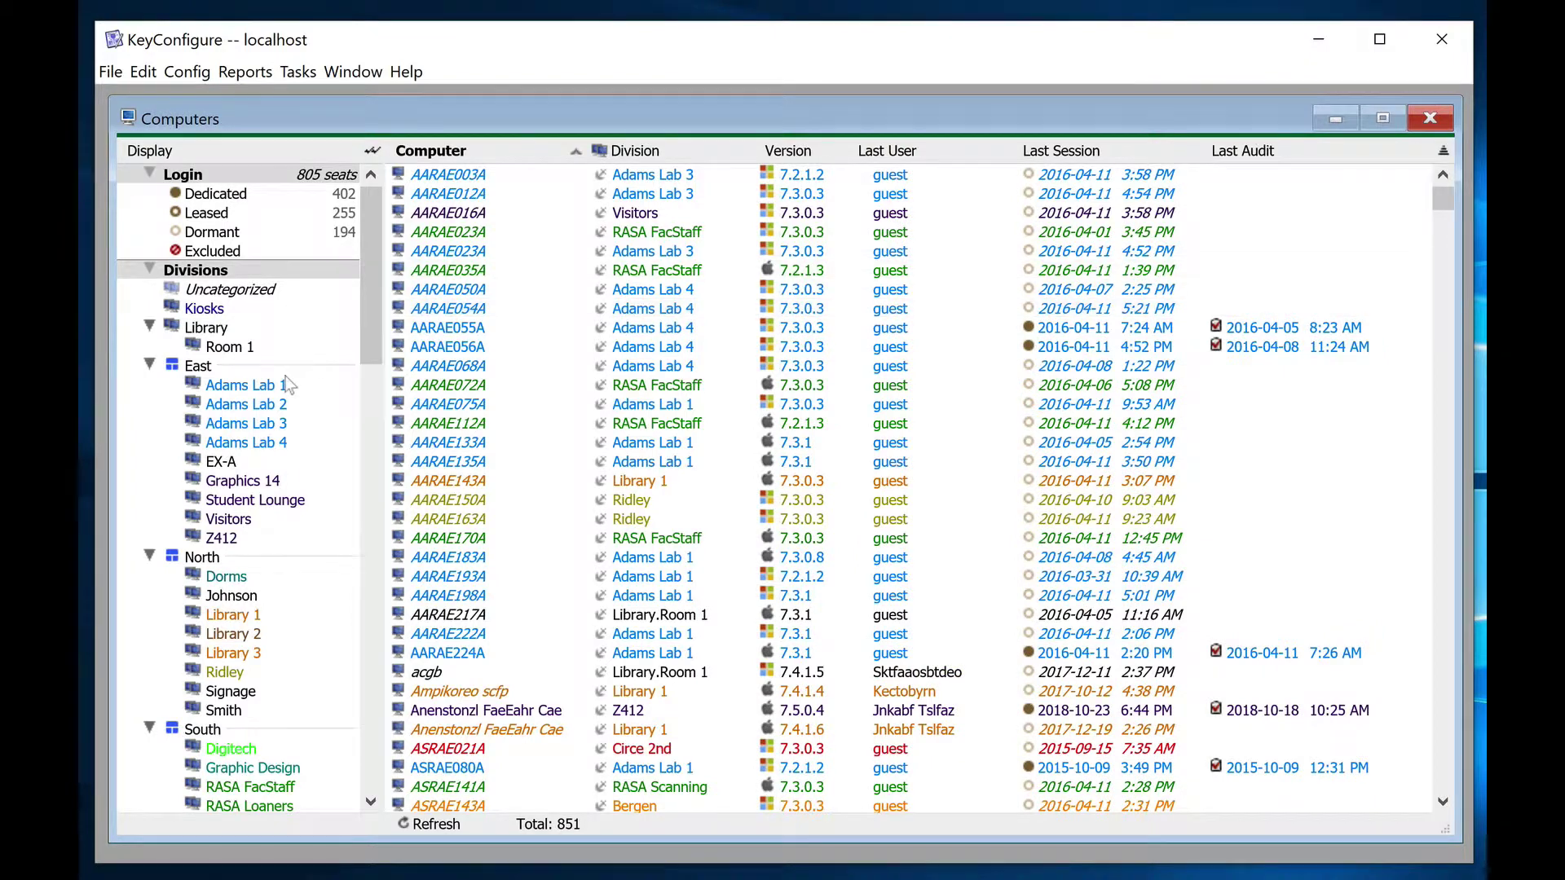
Apply the computer rules to all computers, check Room 1's members, then show all computers again.
left_click_drag(371, 346, 370, 530)
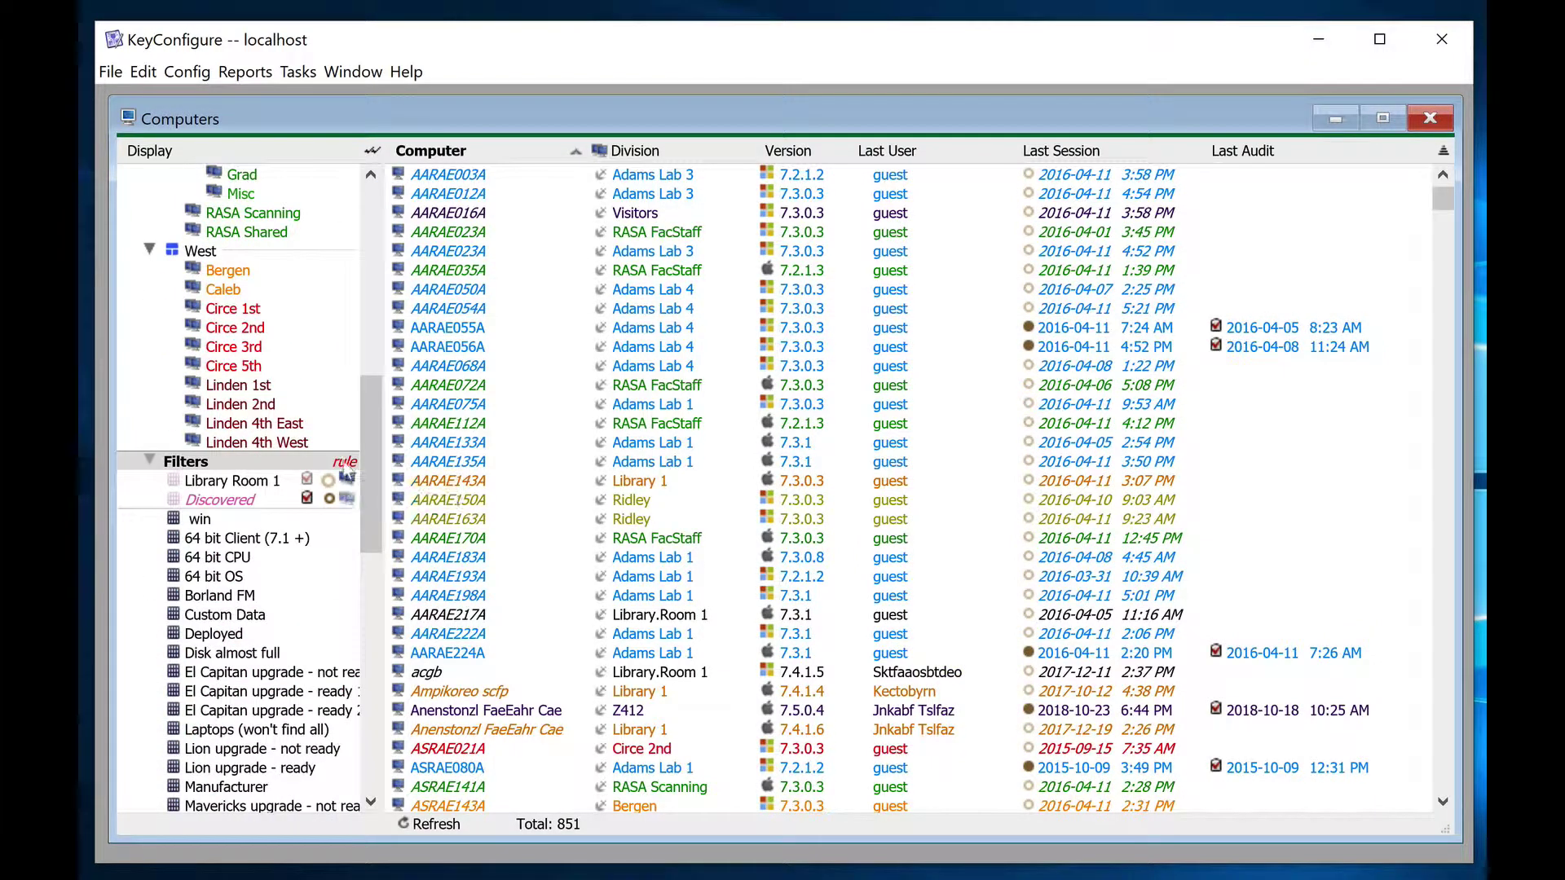
left_click(344, 468)
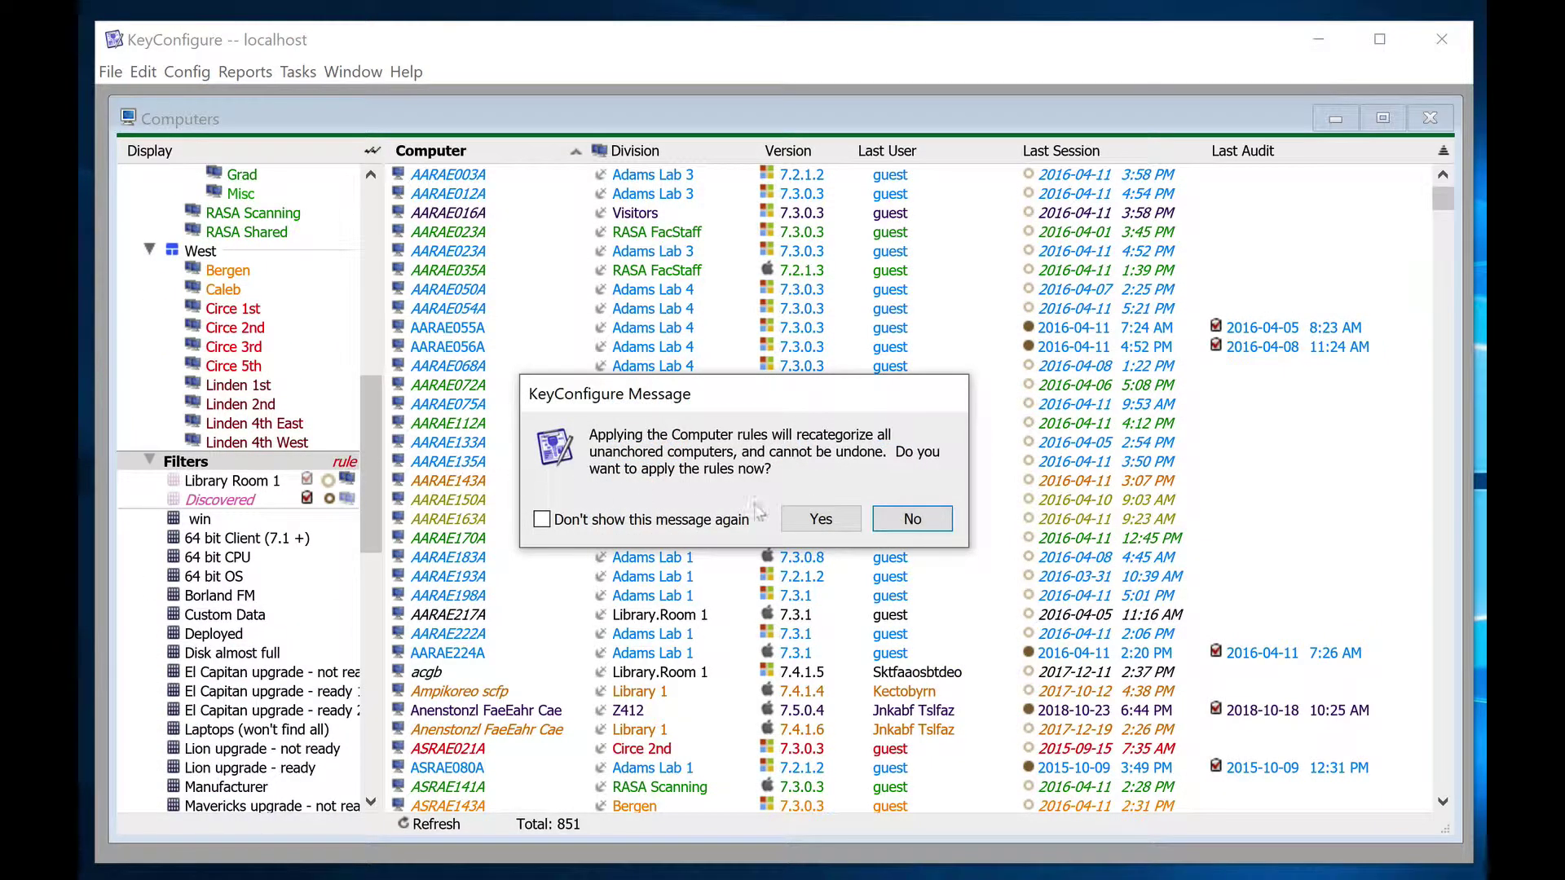
left_click(818, 519)
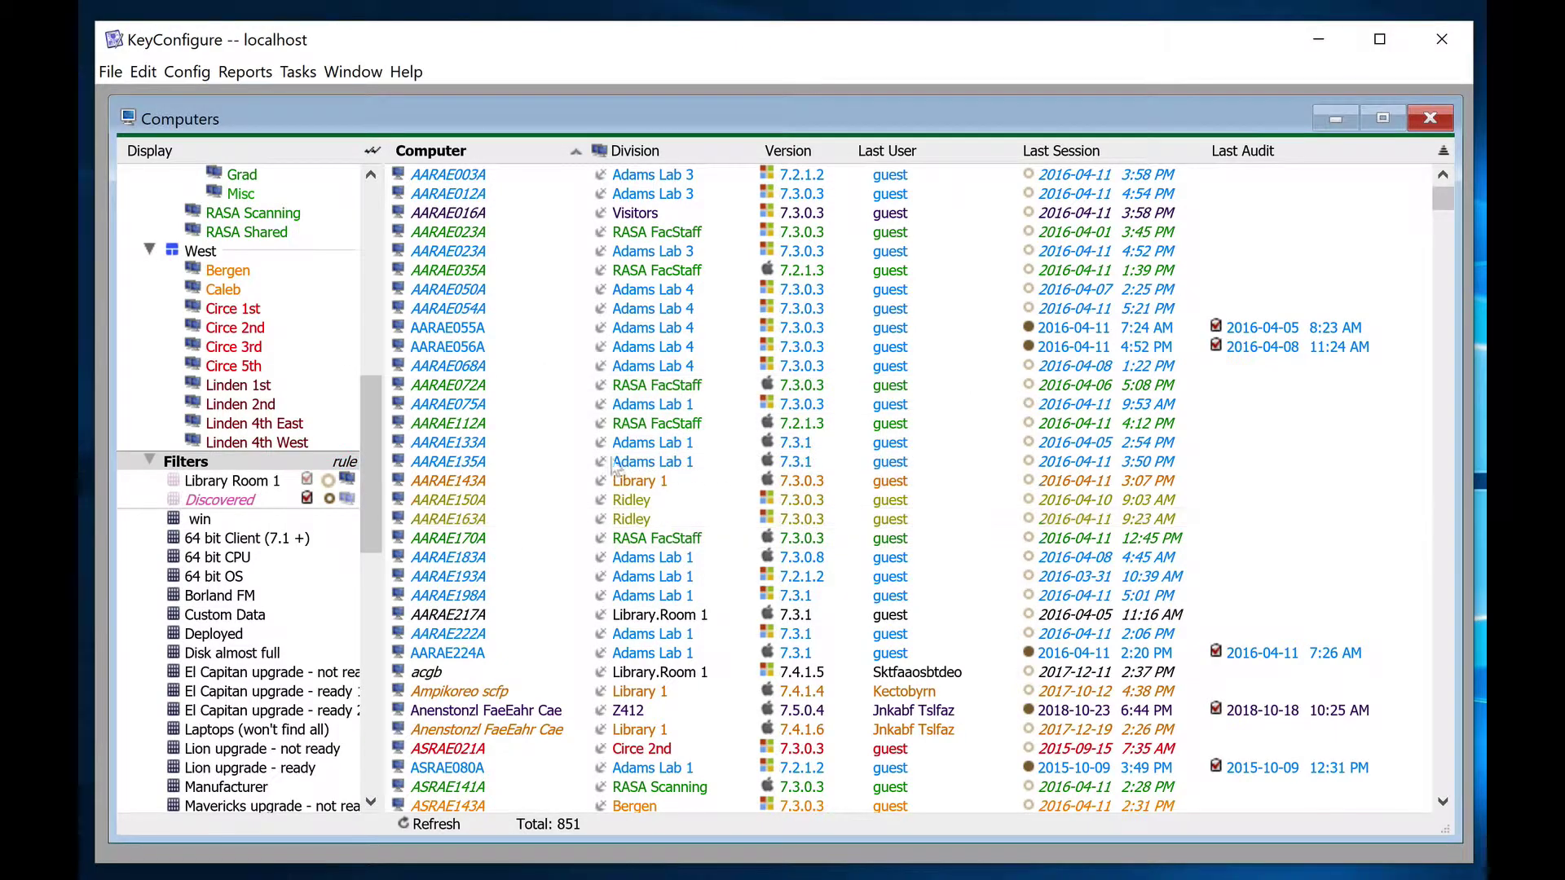
left_click_drag(364, 442, 376, 232)
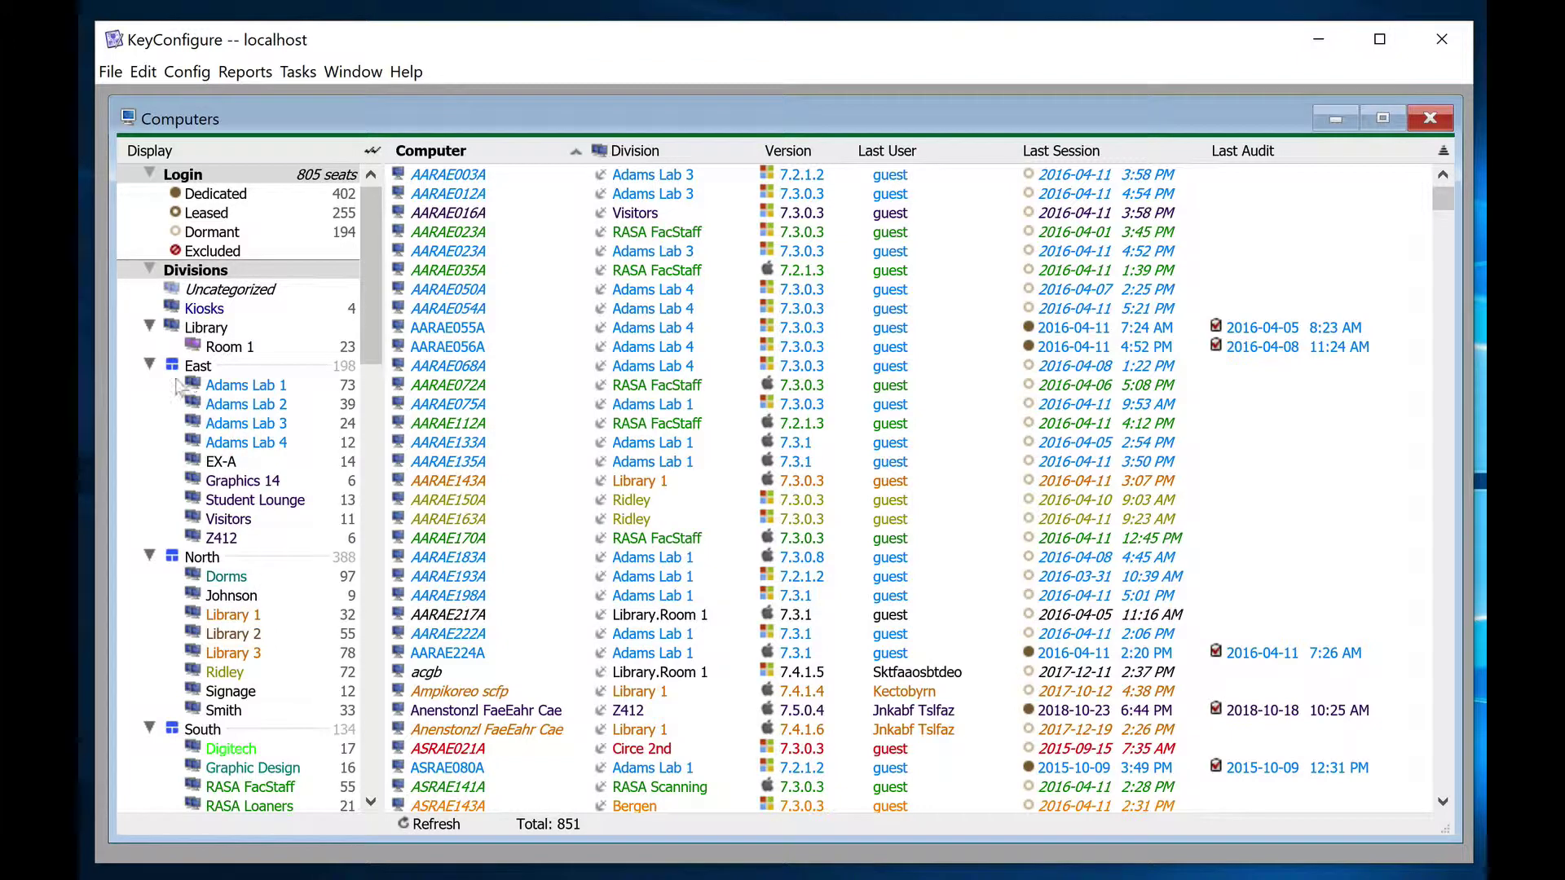
left_click(144, 349)
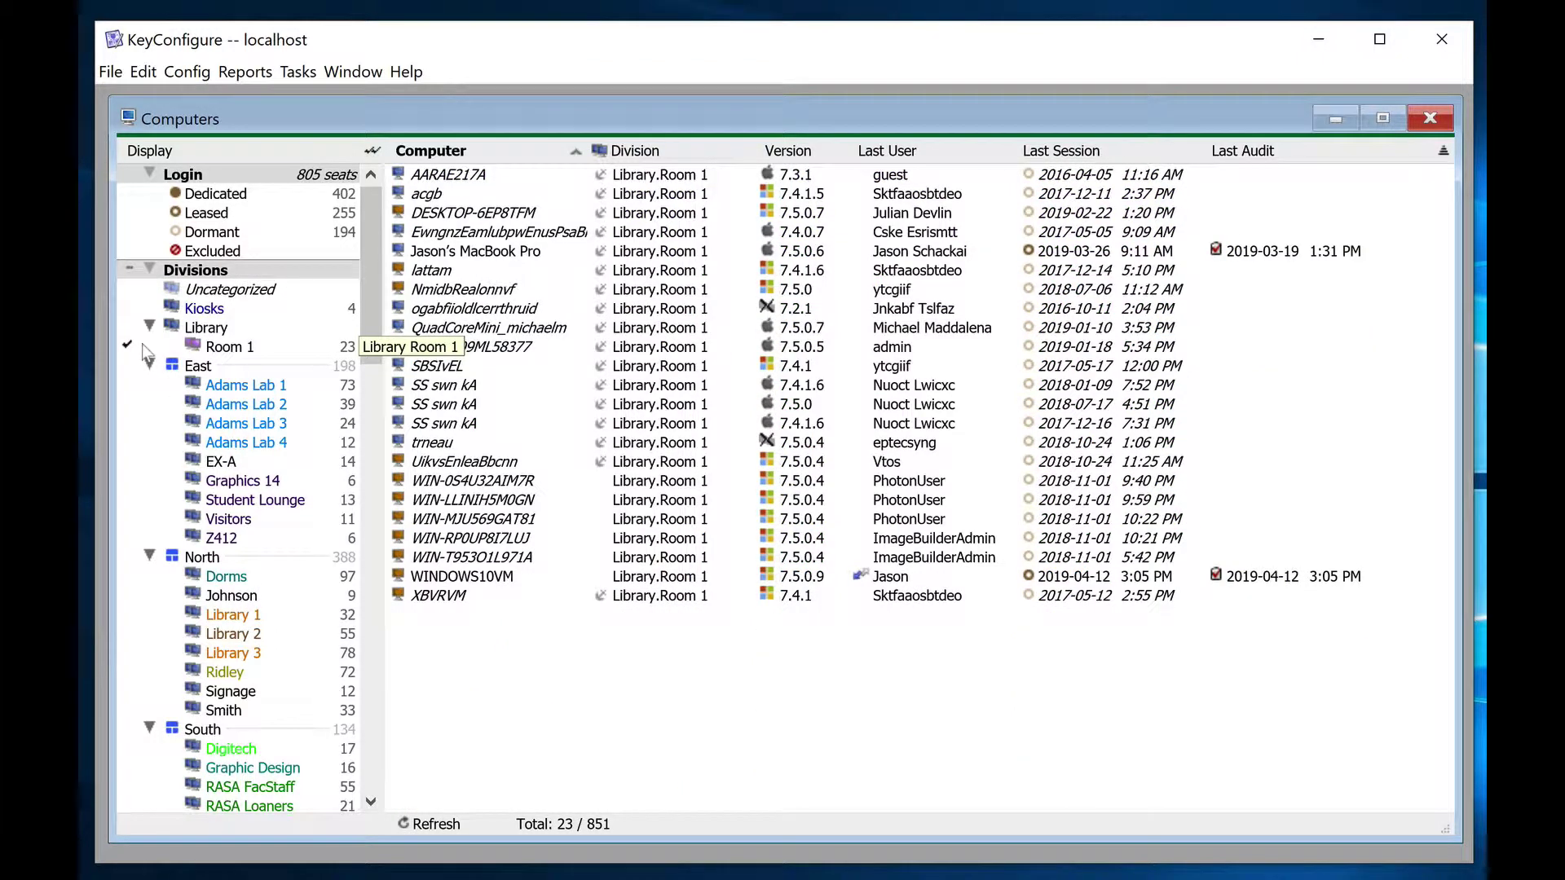
left_click(146, 352)
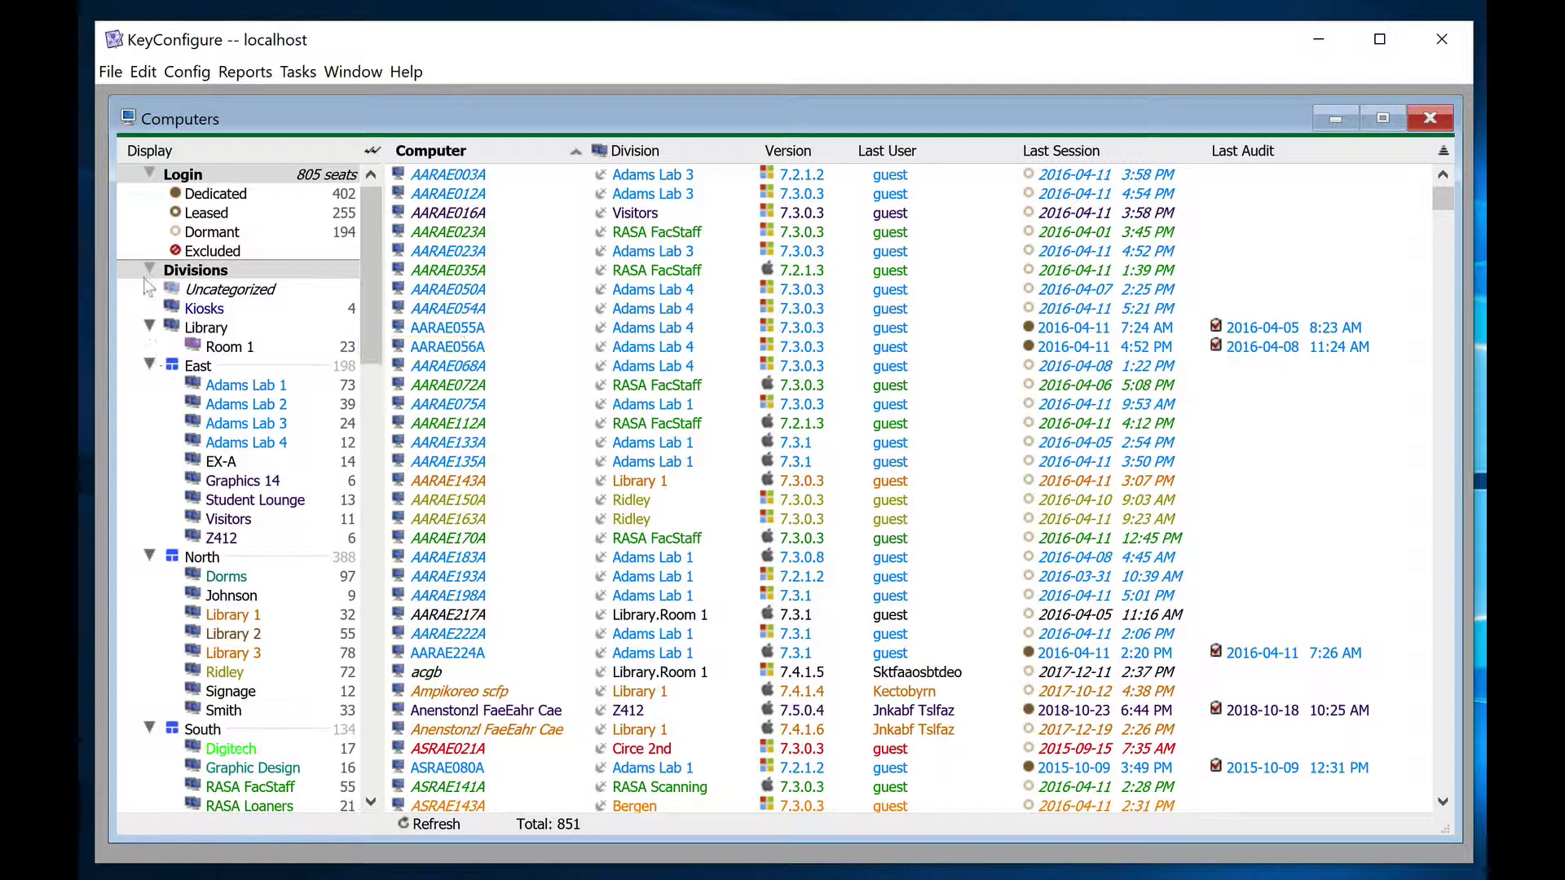
Open Config > Client Authentication and choose Active Directory as the authentication method.
left_click(182, 78)
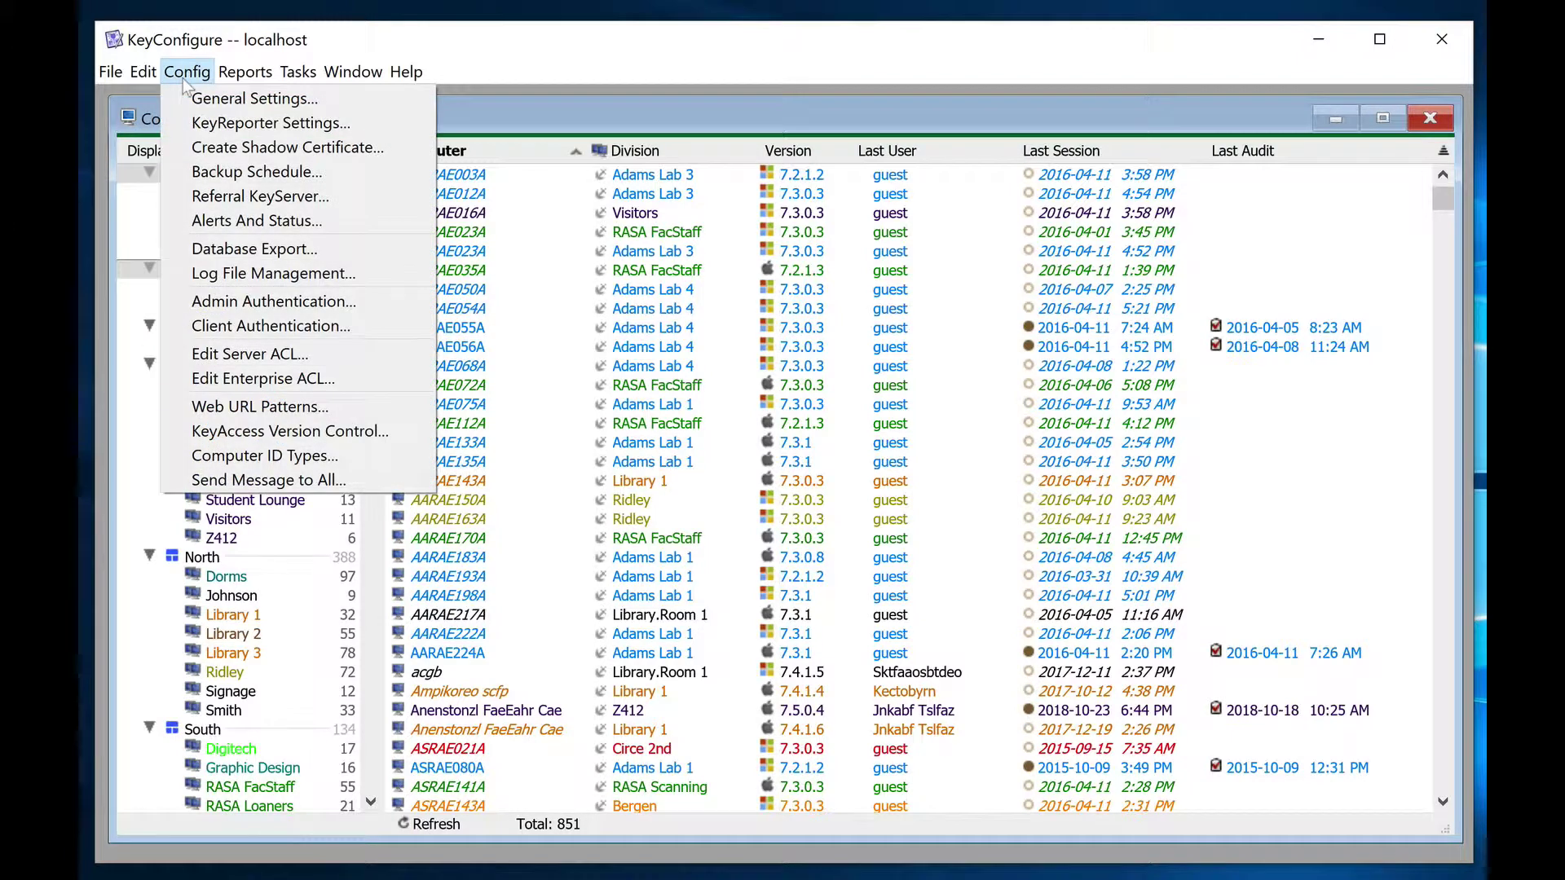
left_click(354, 323)
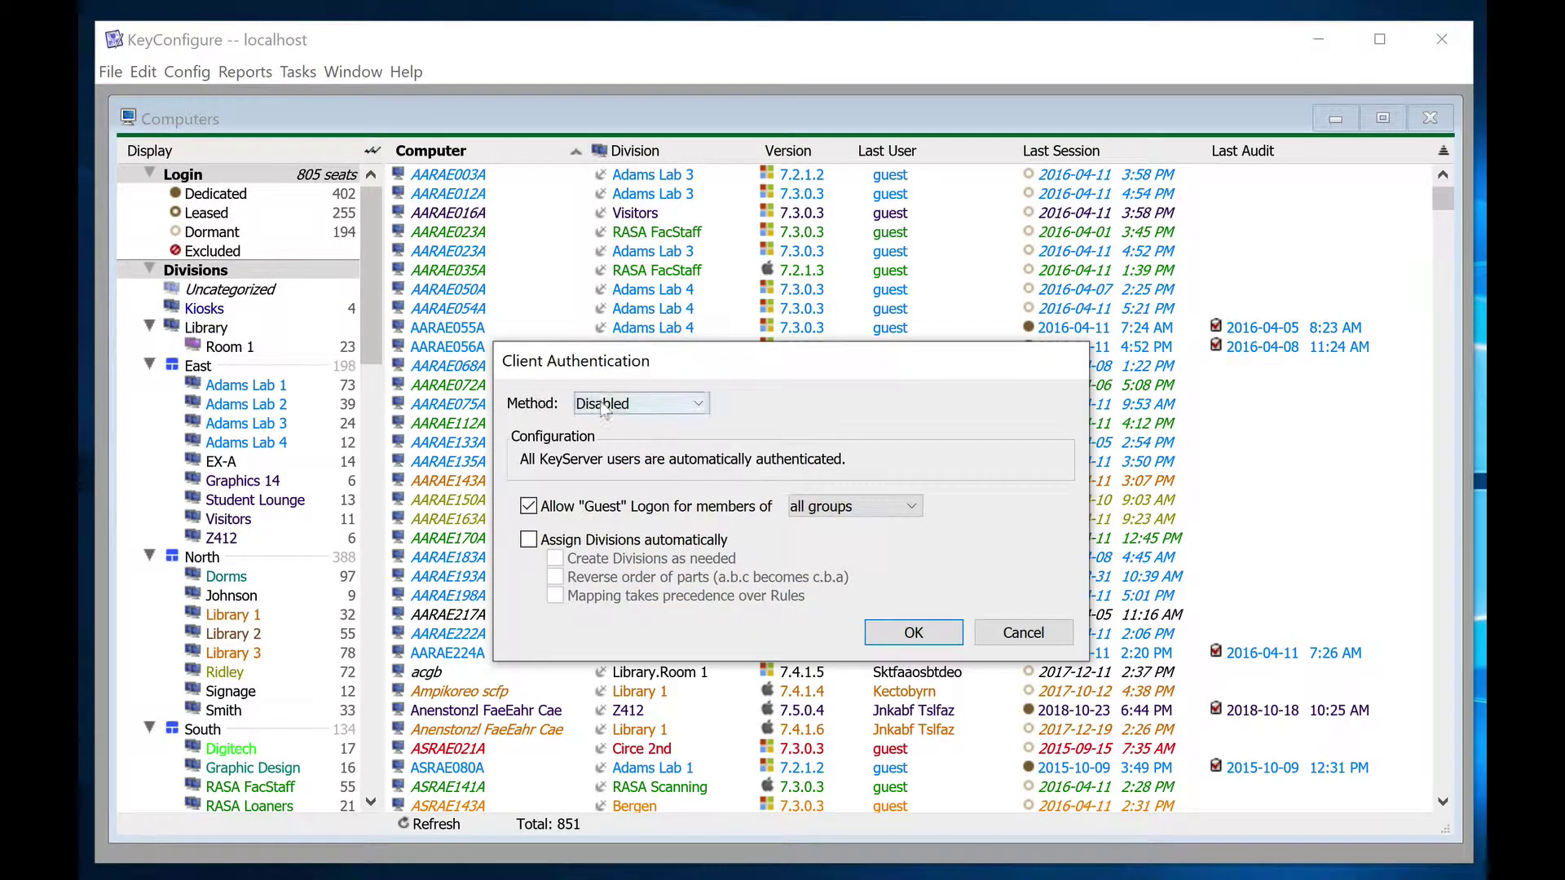
left_click(603, 406)
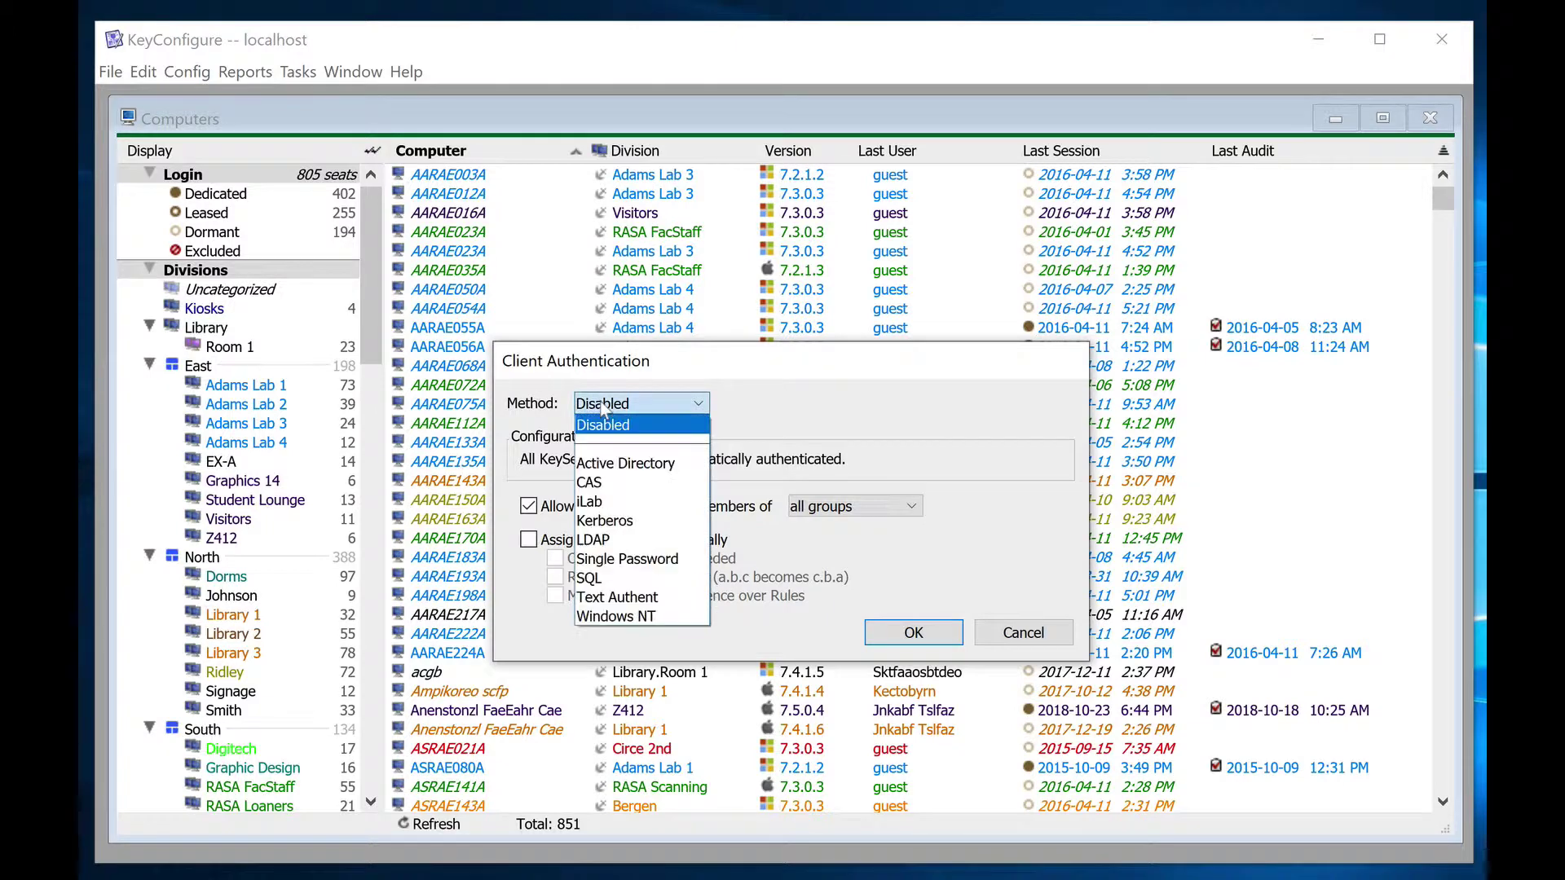
left_click(650, 462)
left_click_drag(731, 371, 848, 58)
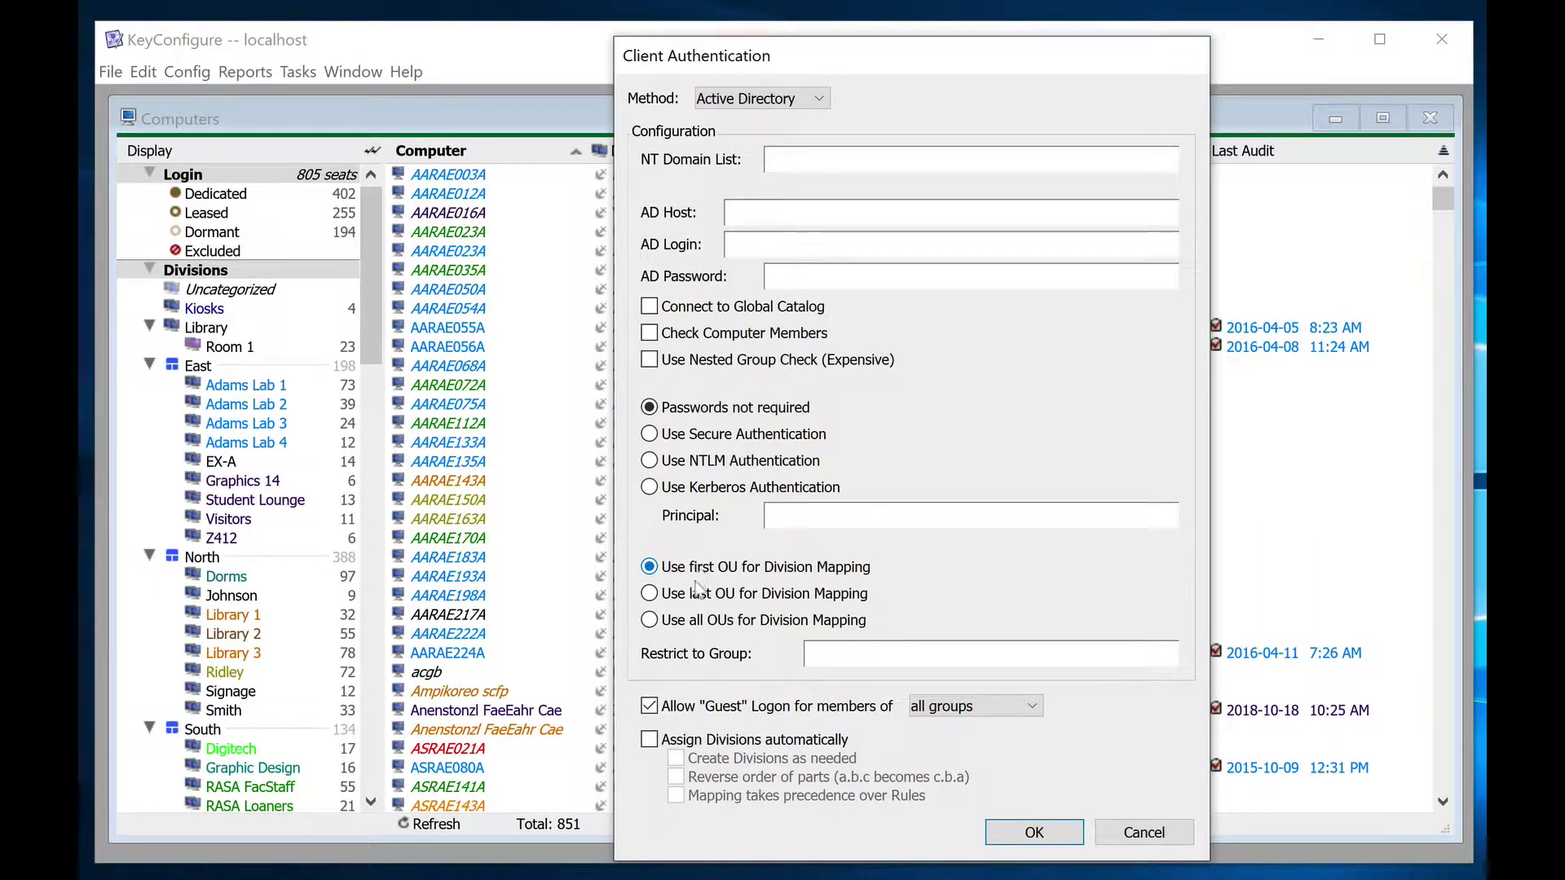
Use all OUs for division mapping, assign divisions automatically, and turn off reversing part order.
left_click(650, 622)
left_click(650, 740)
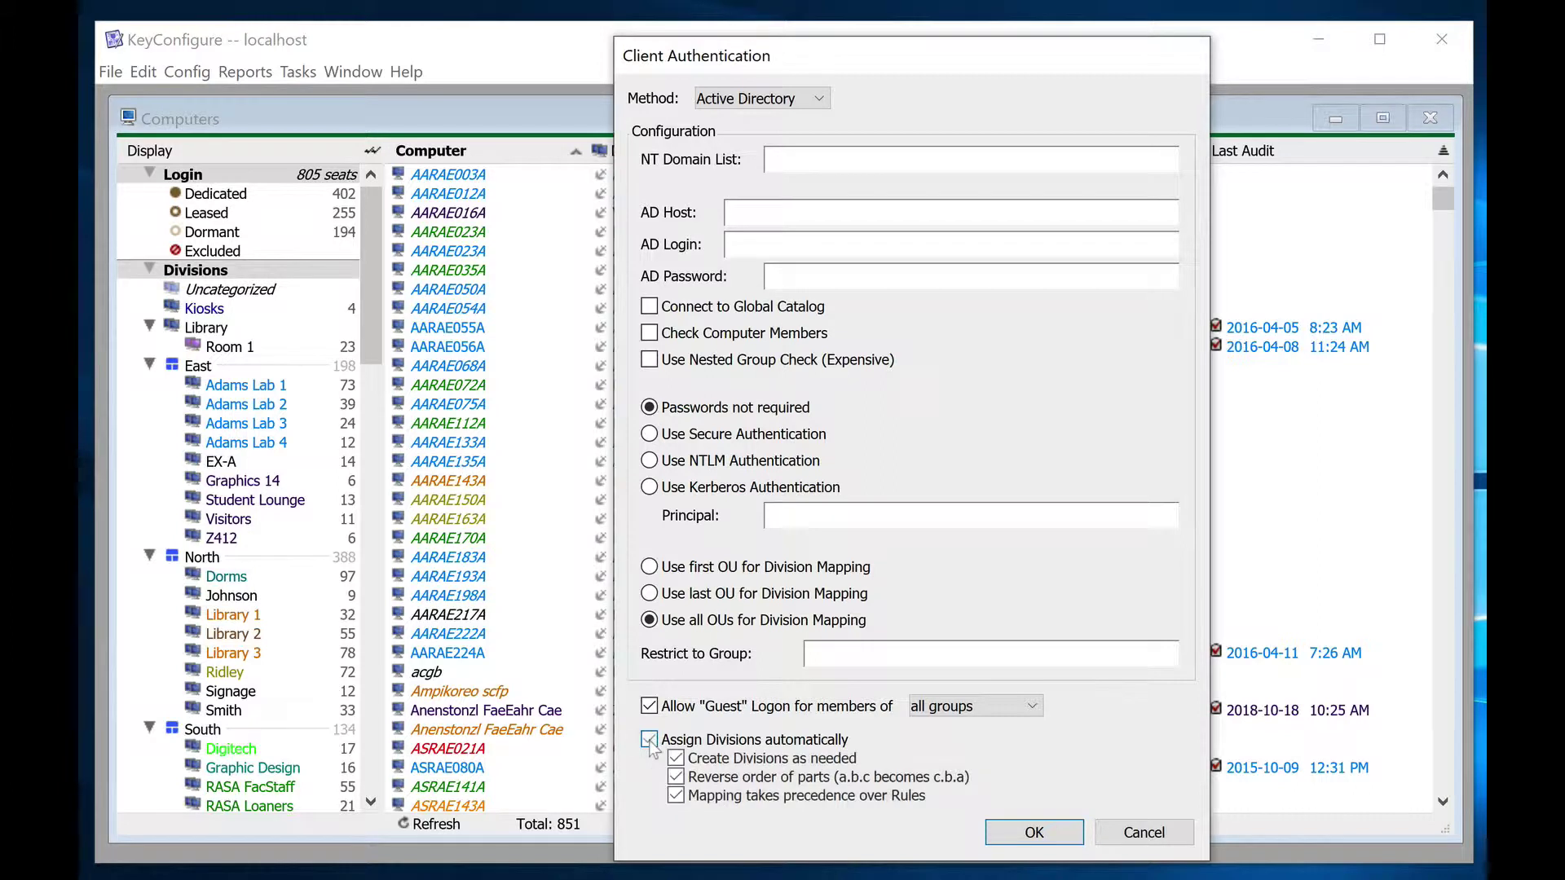
left_click(677, 779)
left_click(1032, 832)
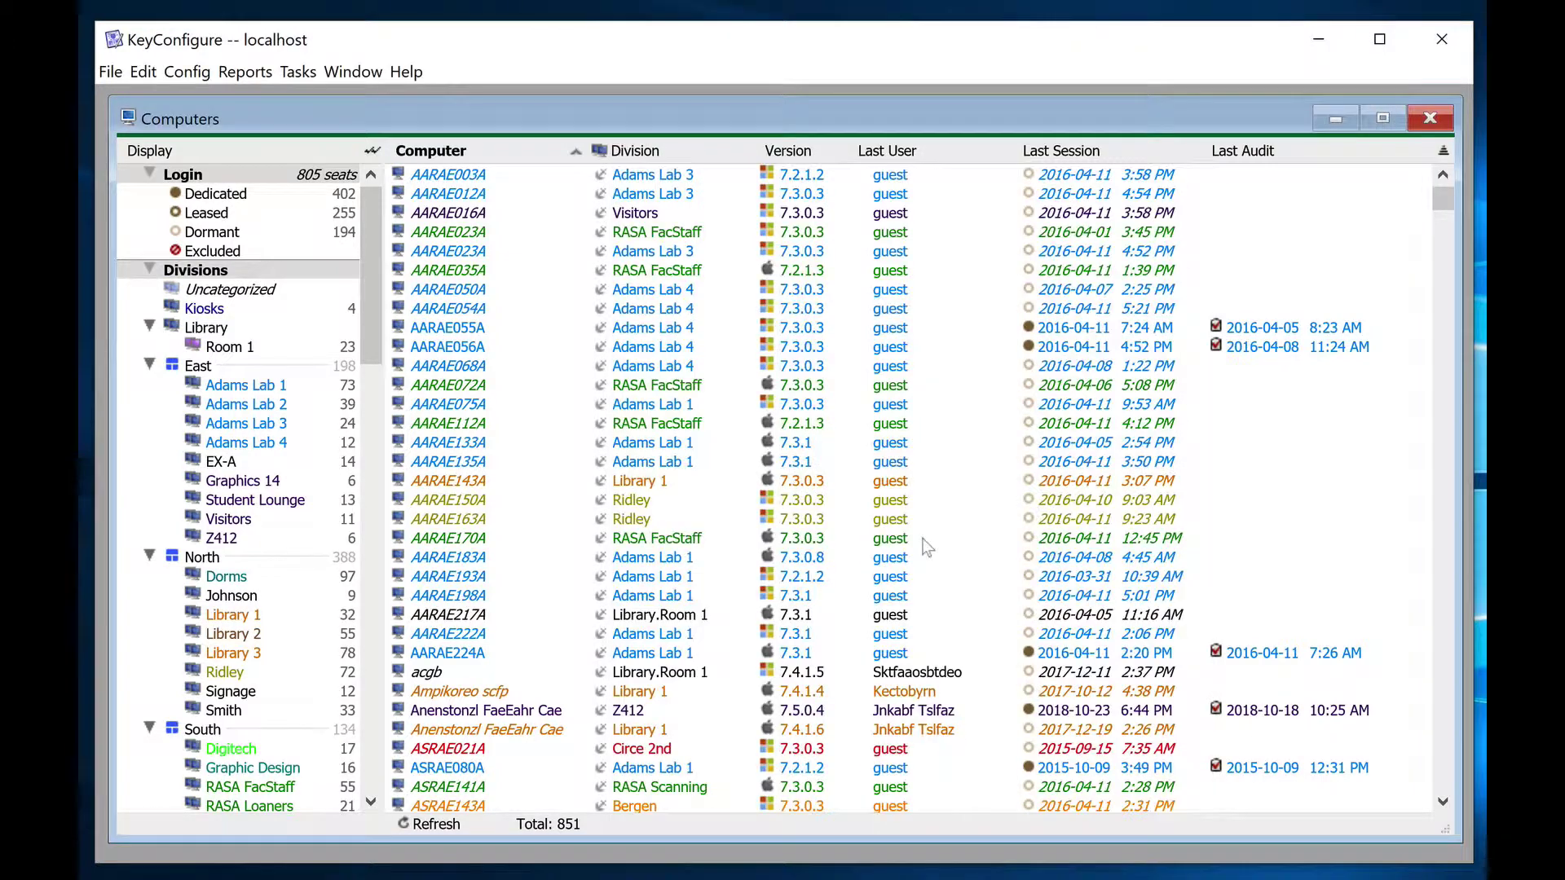